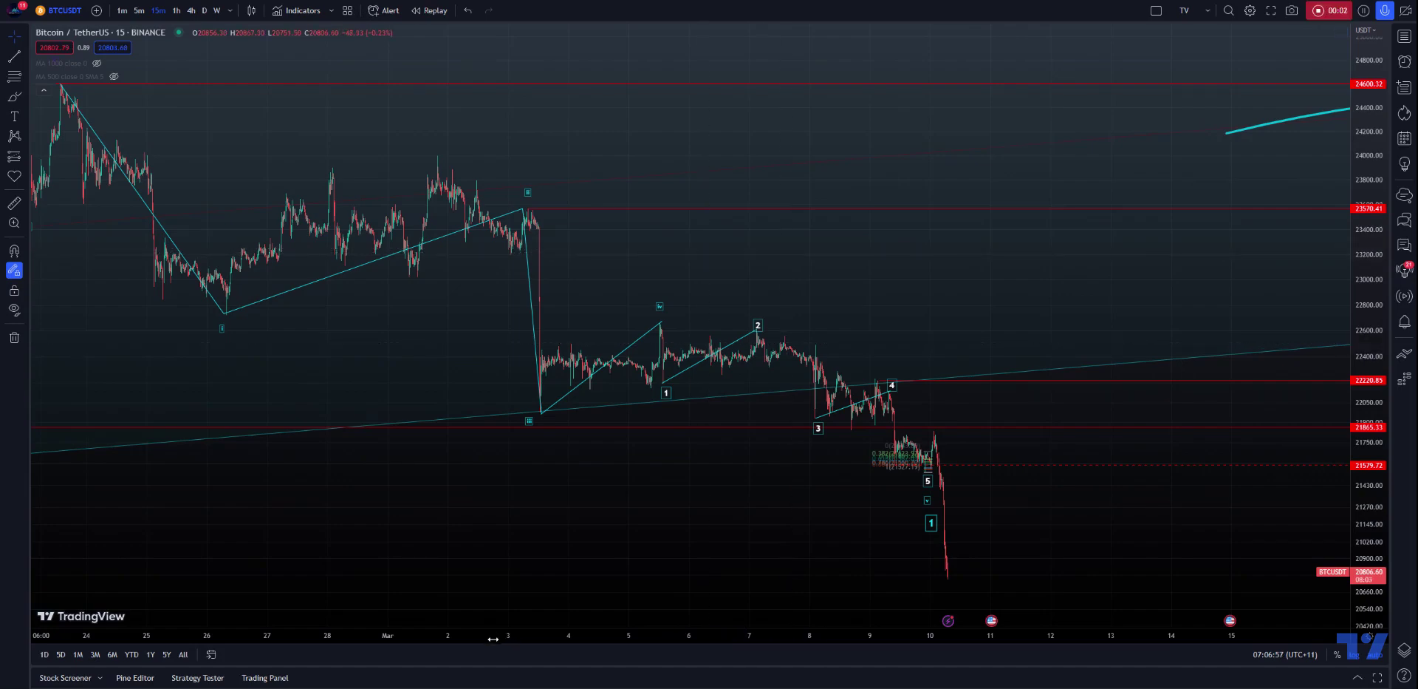
Delete the Fibonacci retracement drawing beside the wave 5 label near the latest price drop
scroll(896, 630, down, 5)
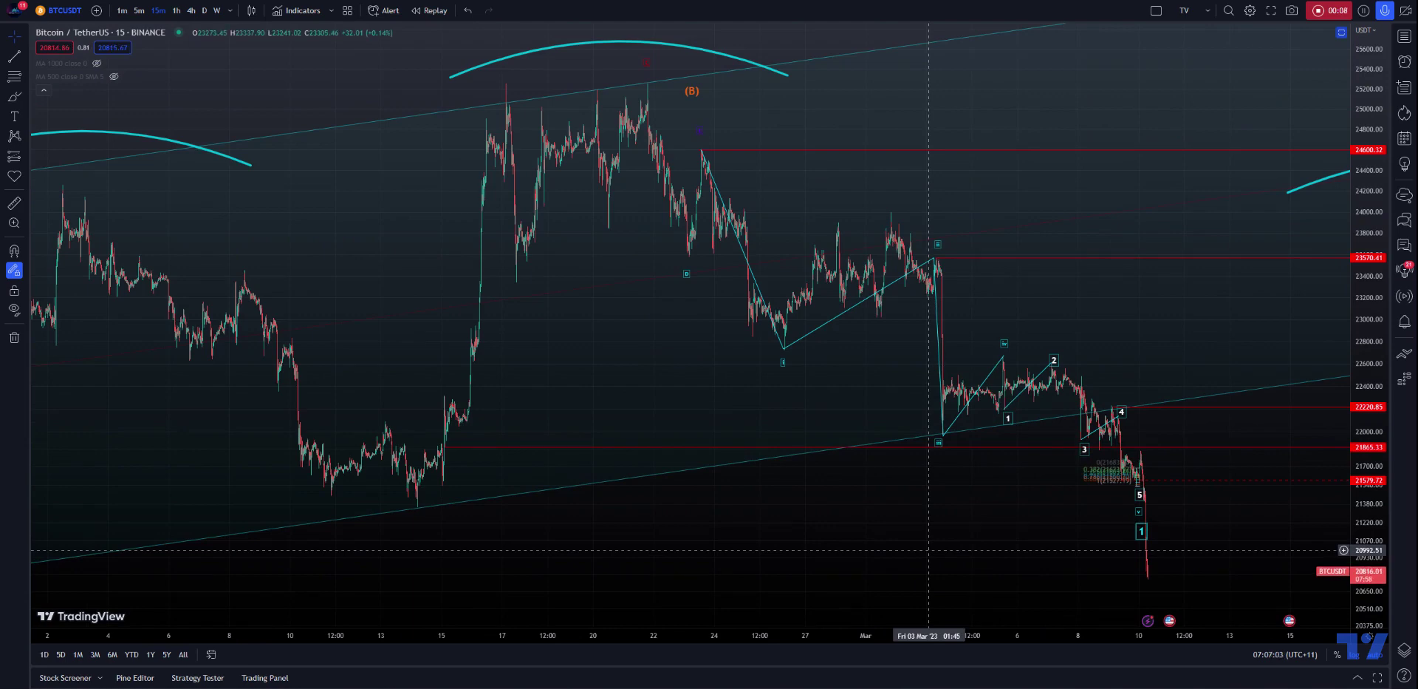
drag(929, 550, 490, 547)
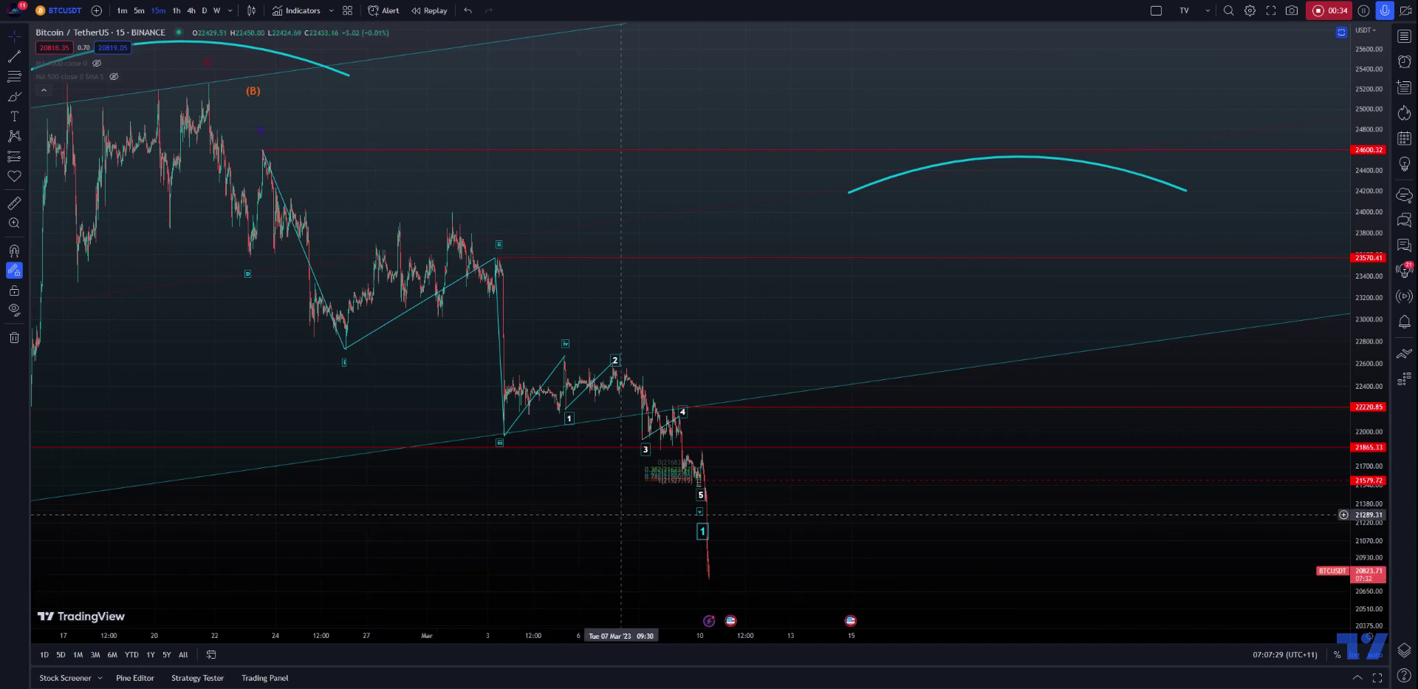
drag(620, 505, 702, 506)
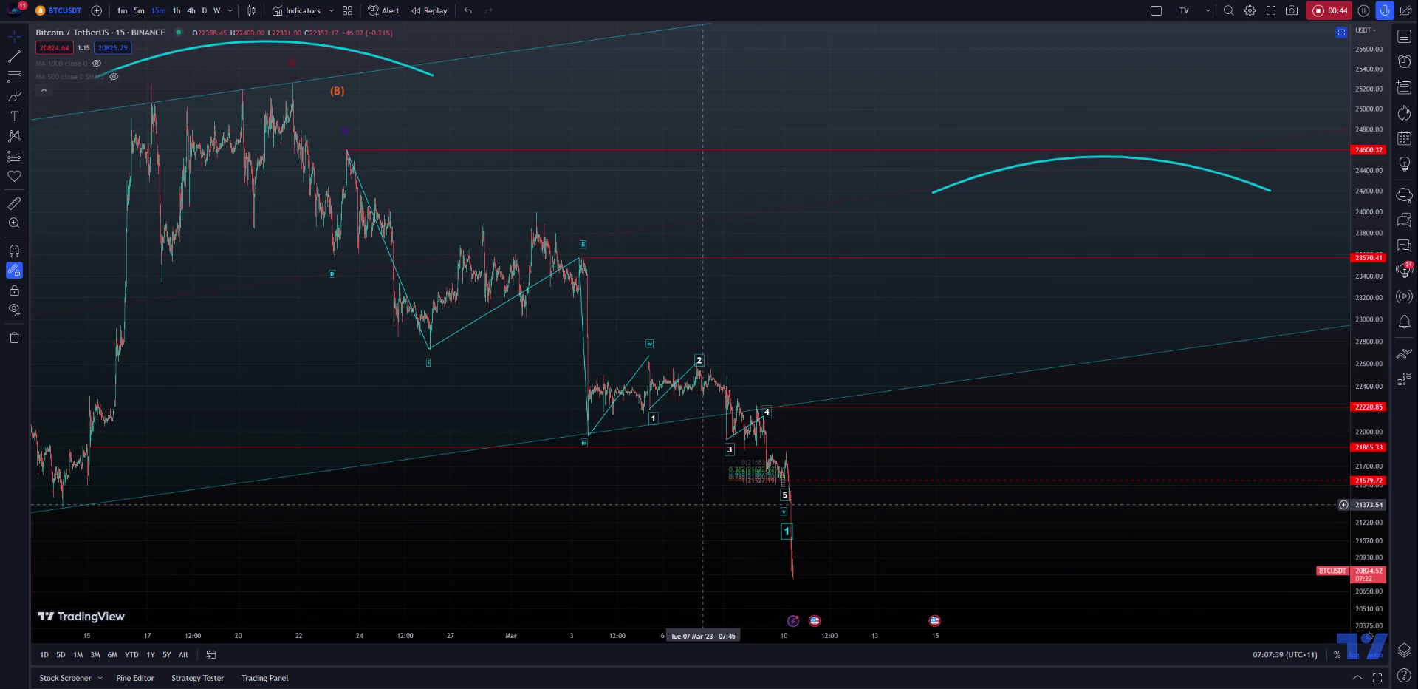
click(743, 468)
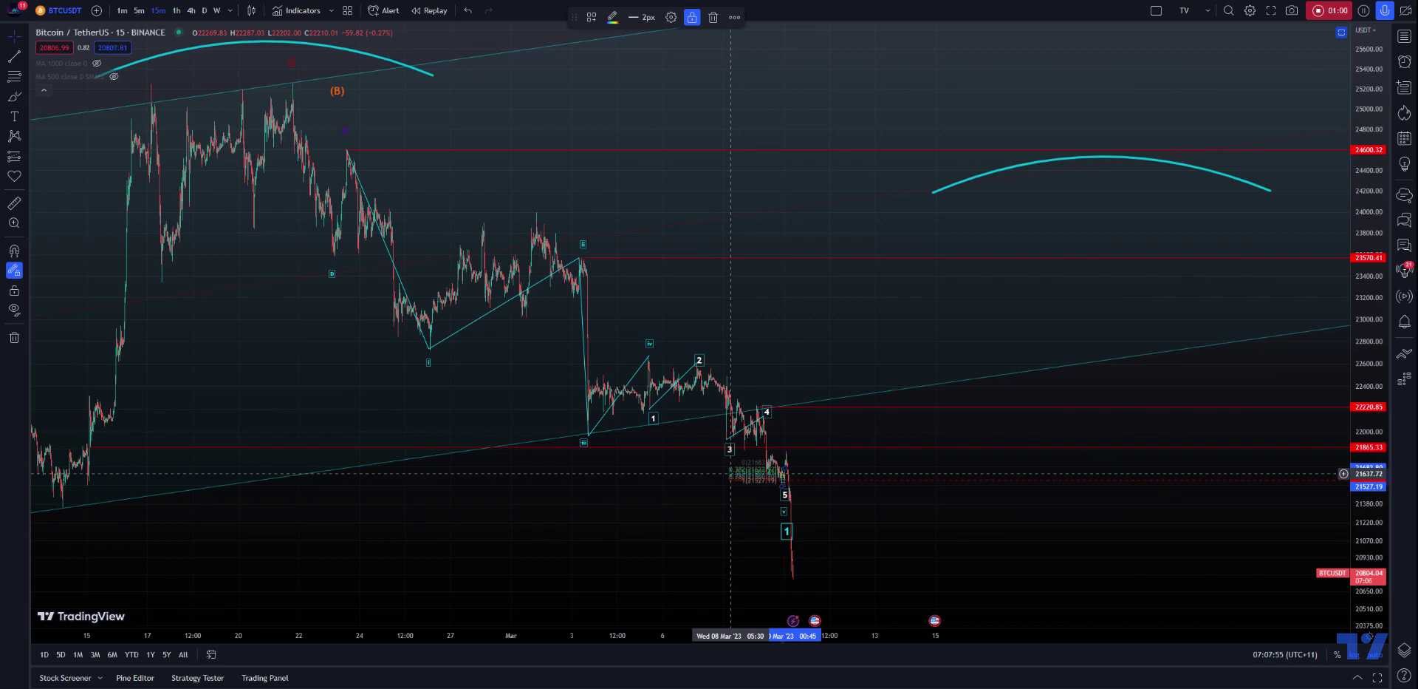
key(Delete)
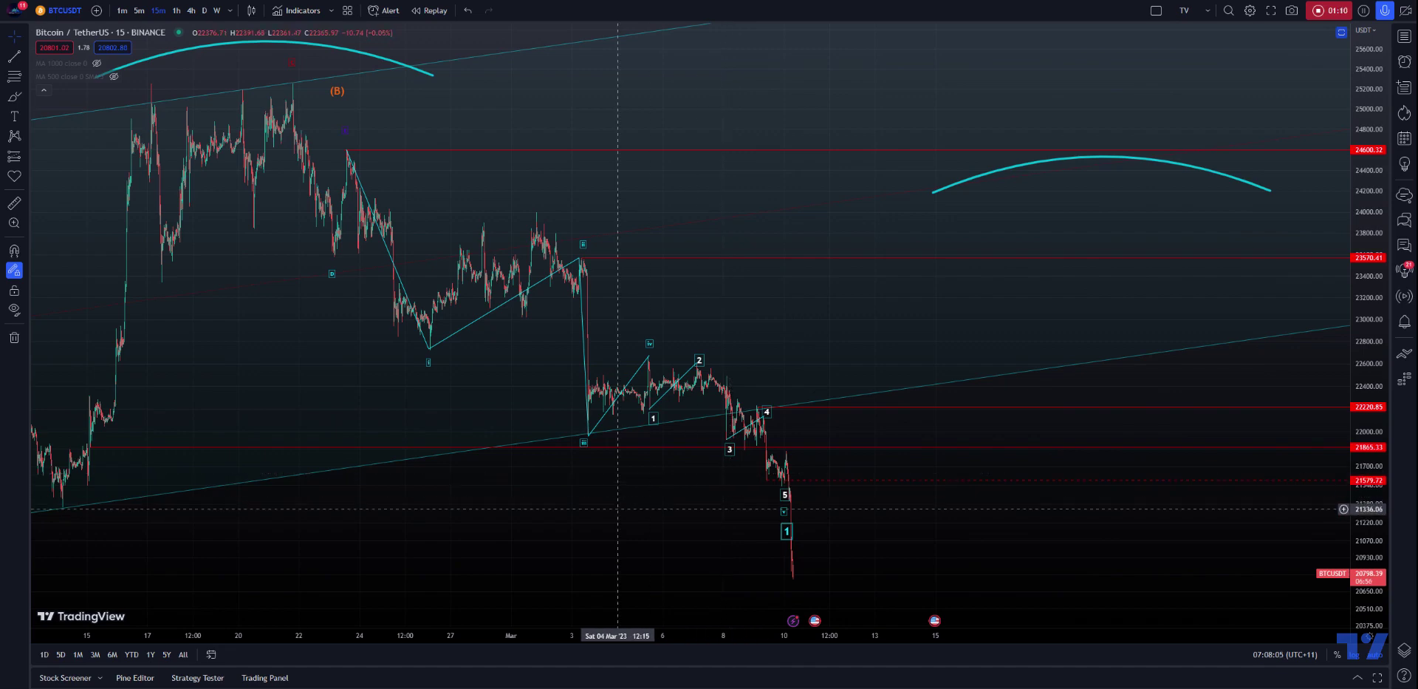
Examine the RSI readings on the 15-minute and 4-hour charts, and return to the 15-minute price chart
key(ctrl+z)
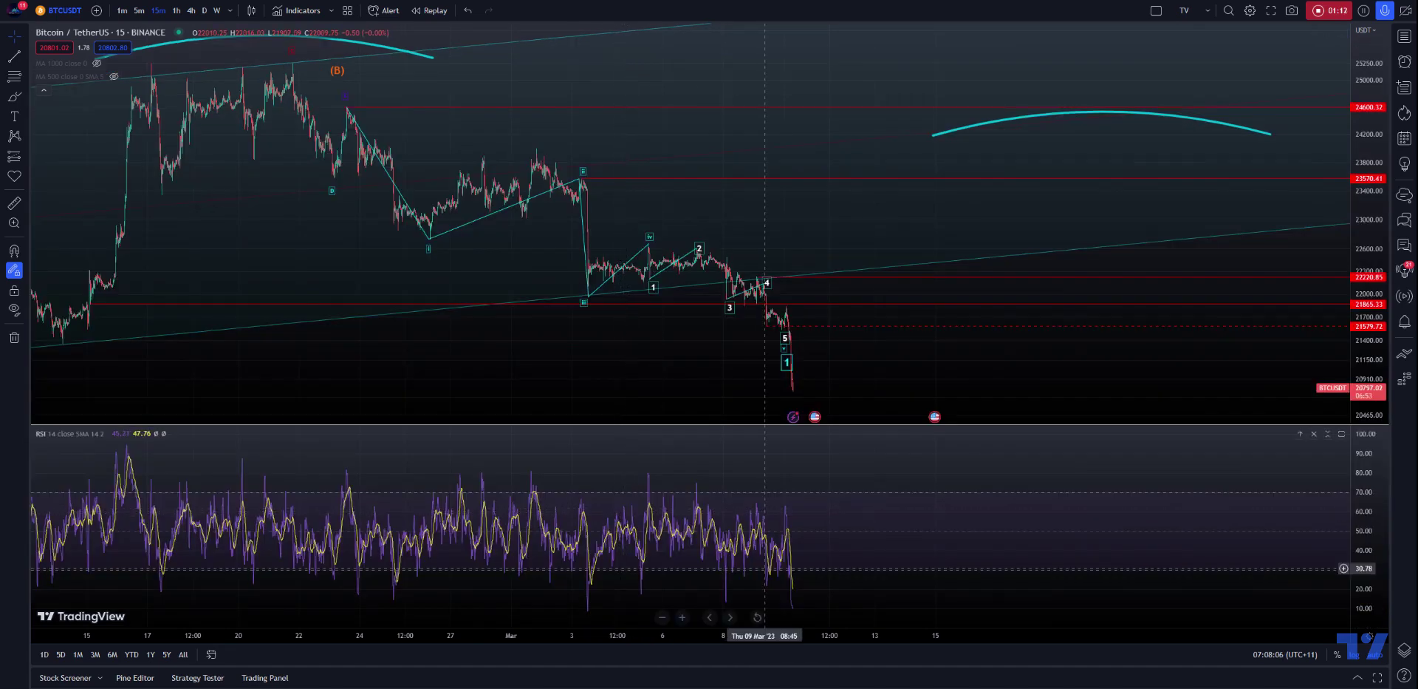
click(190, 10)
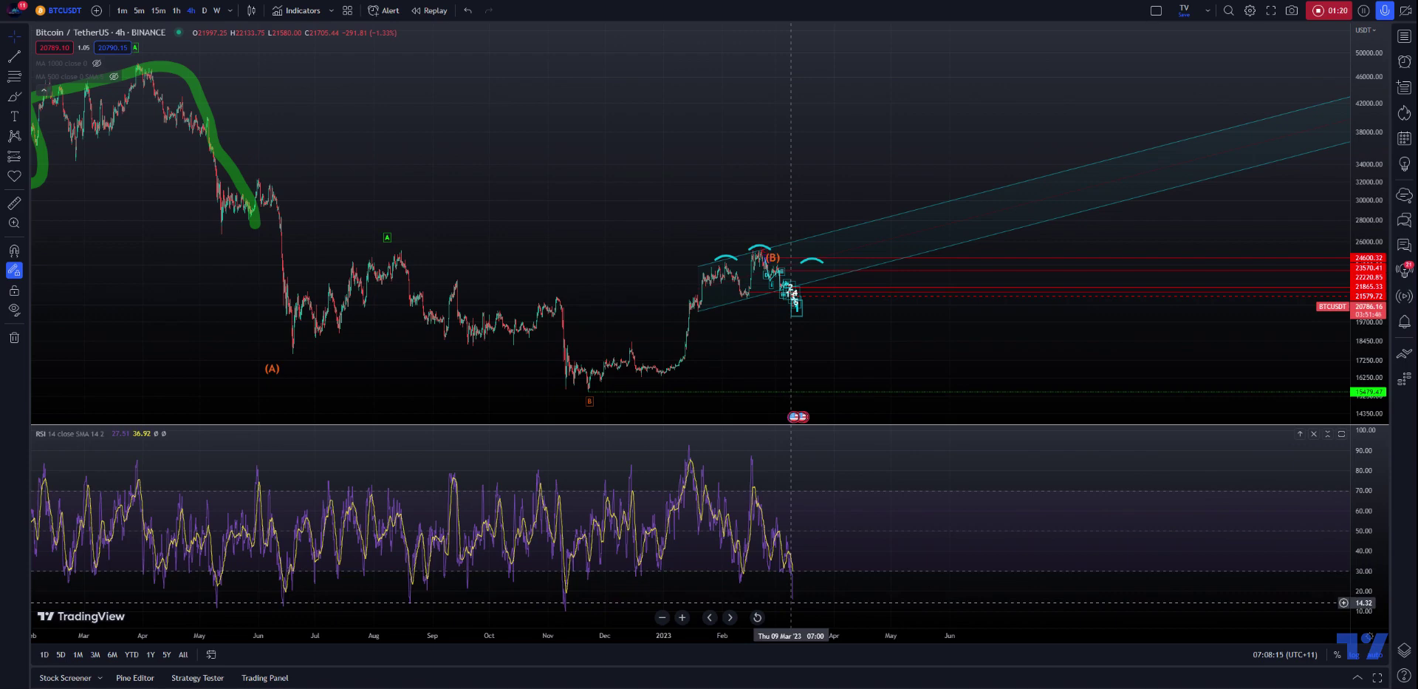
click(158, 10)
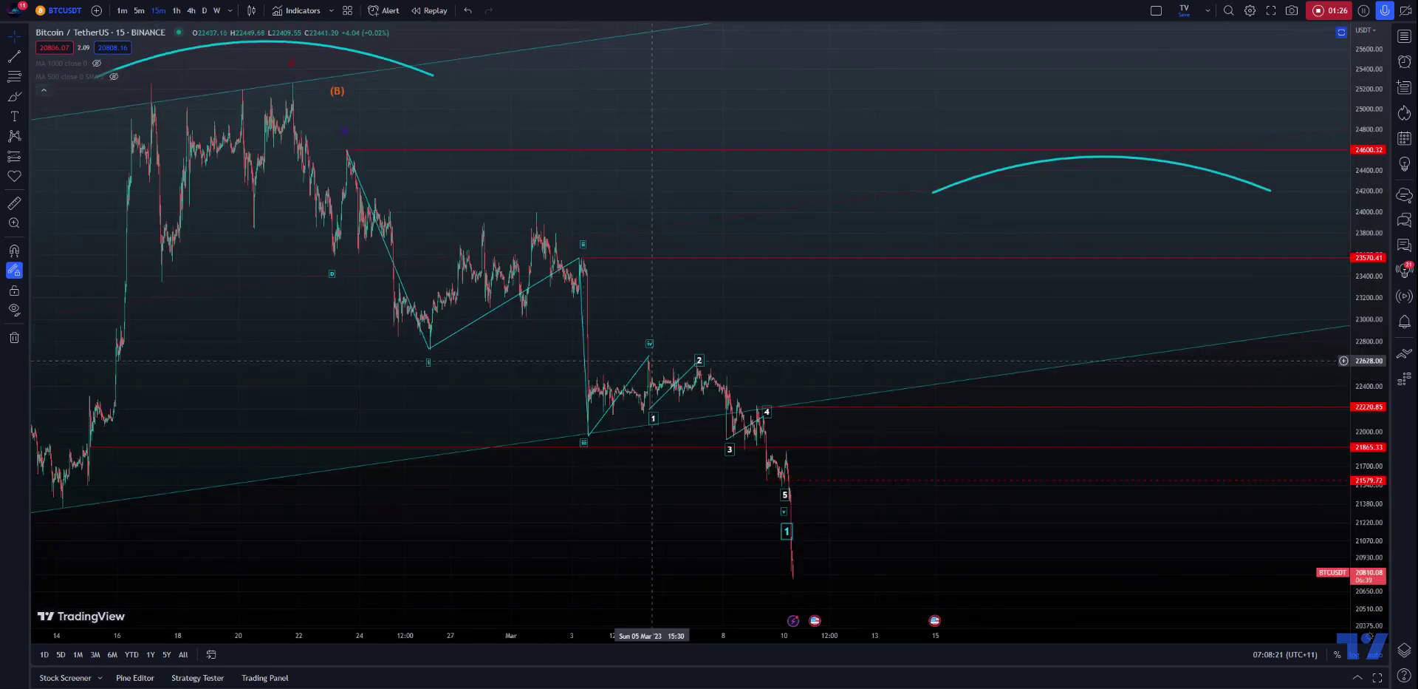
Add a text label "A" in bright green above the 10 March price peak
click(14, 116)
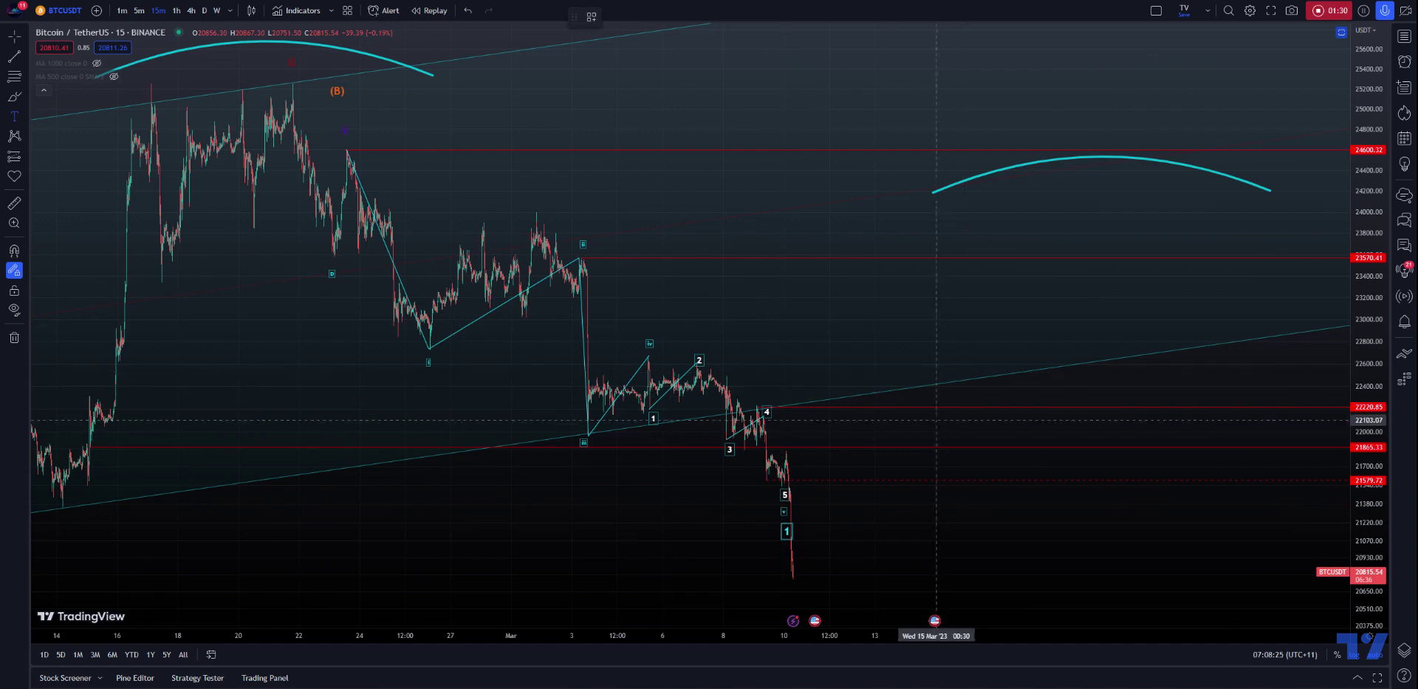
click(784, 434)
text(A)
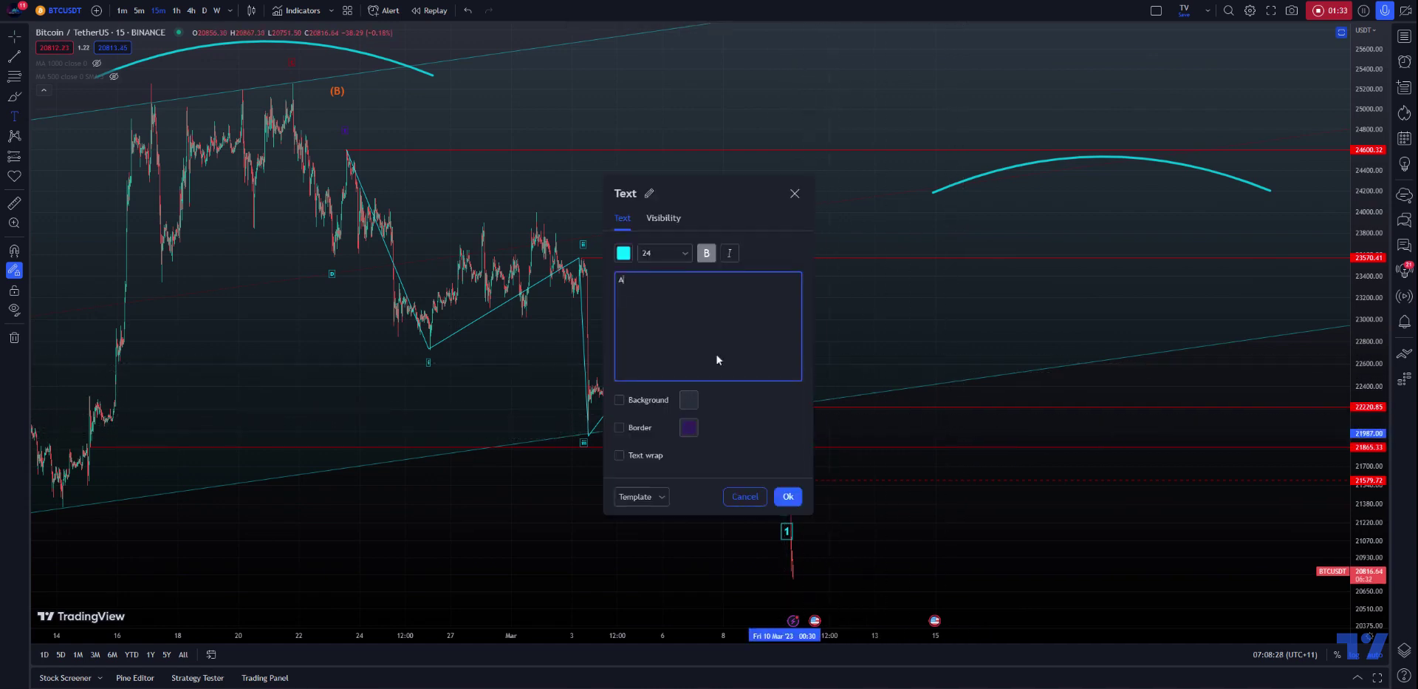
click(622, 255)
click(625, 396)
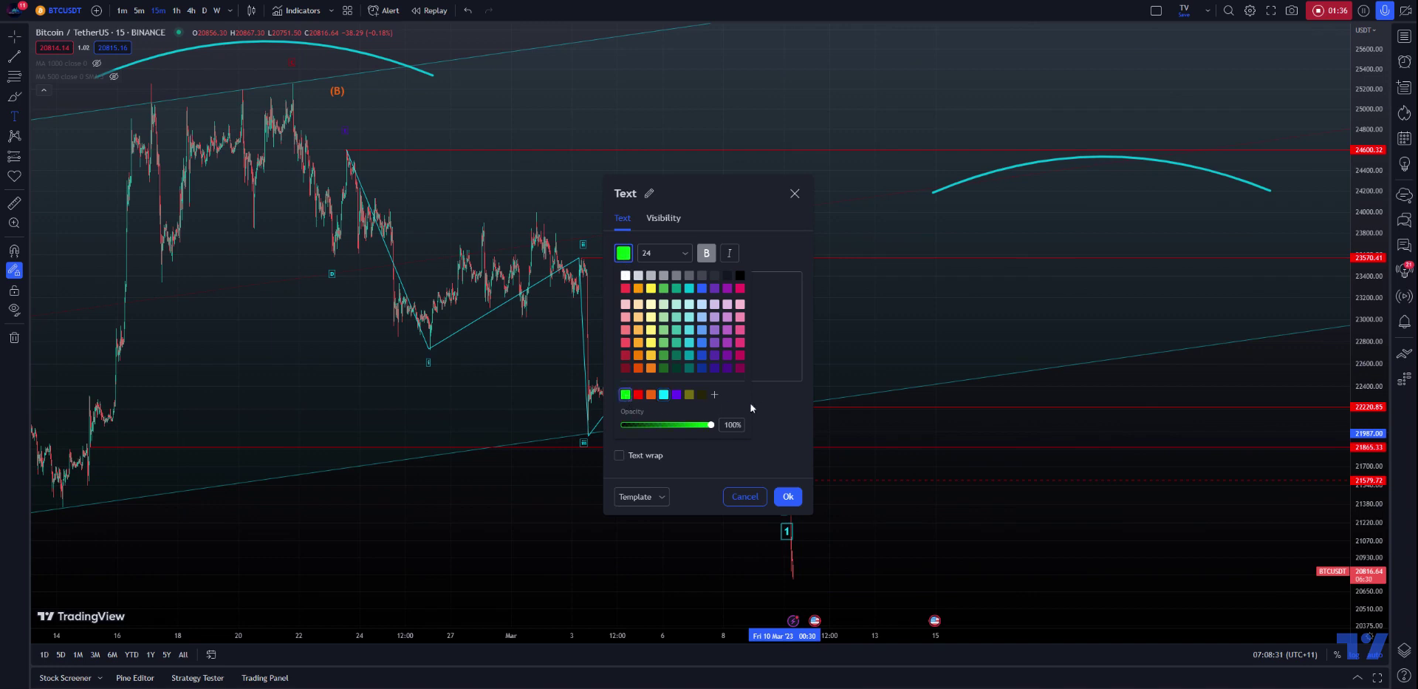
click(754, 408)
Give the A label a green border and position it just above the 10 March peak
click(632, 429)
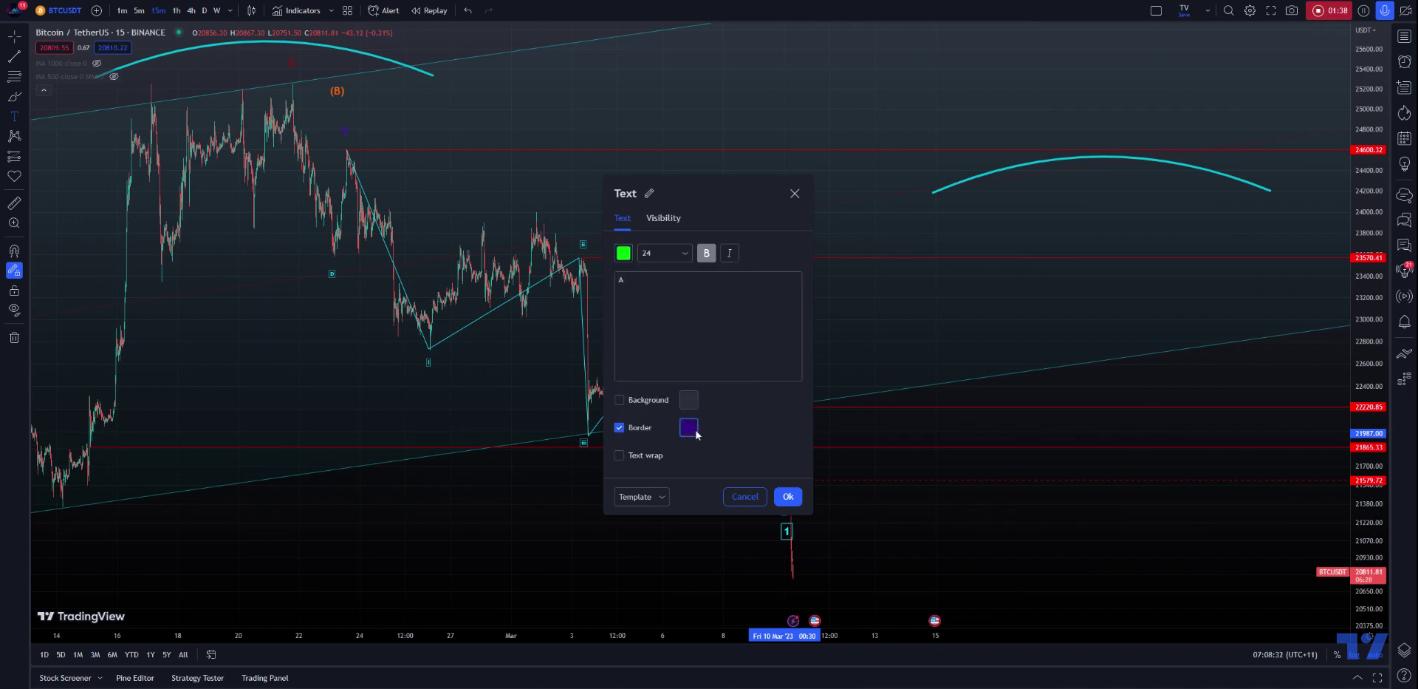
click(689, 429)
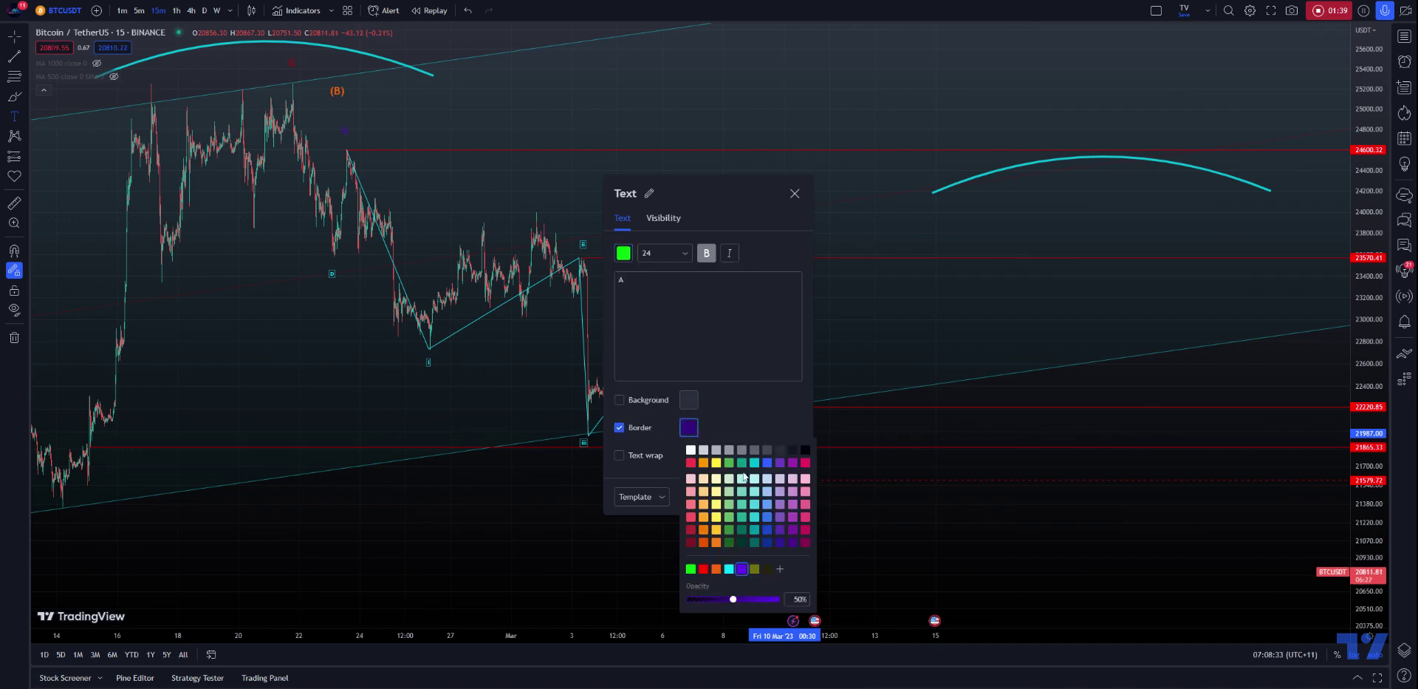
click(691, 568)
click(783, 419)
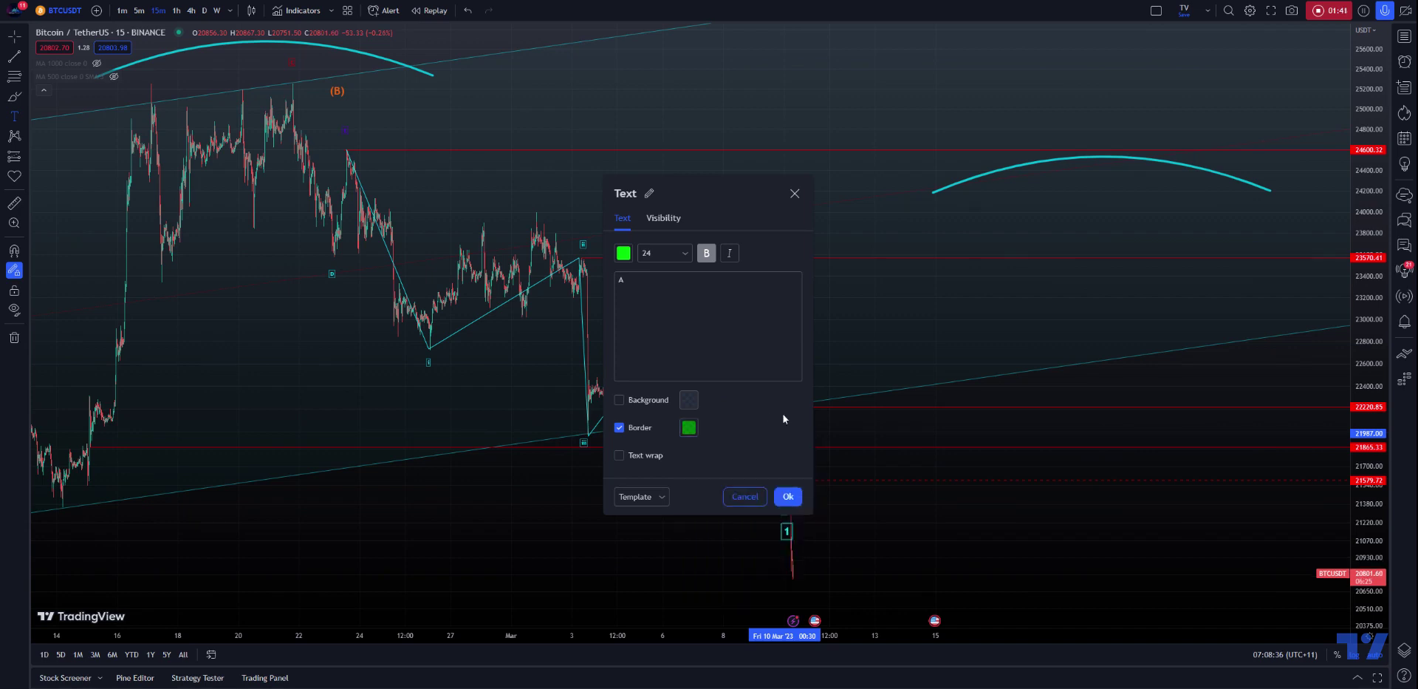
click(789, 496)
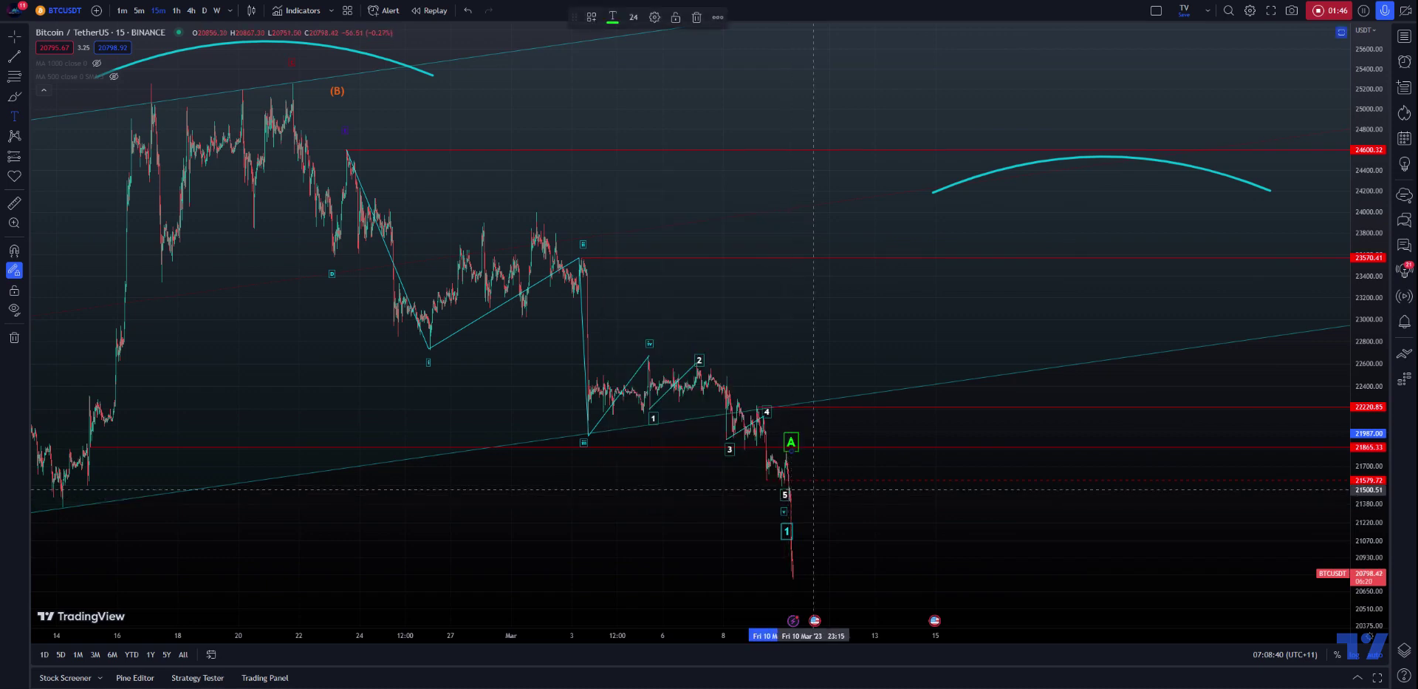
drag(796, 434, 790, 429)
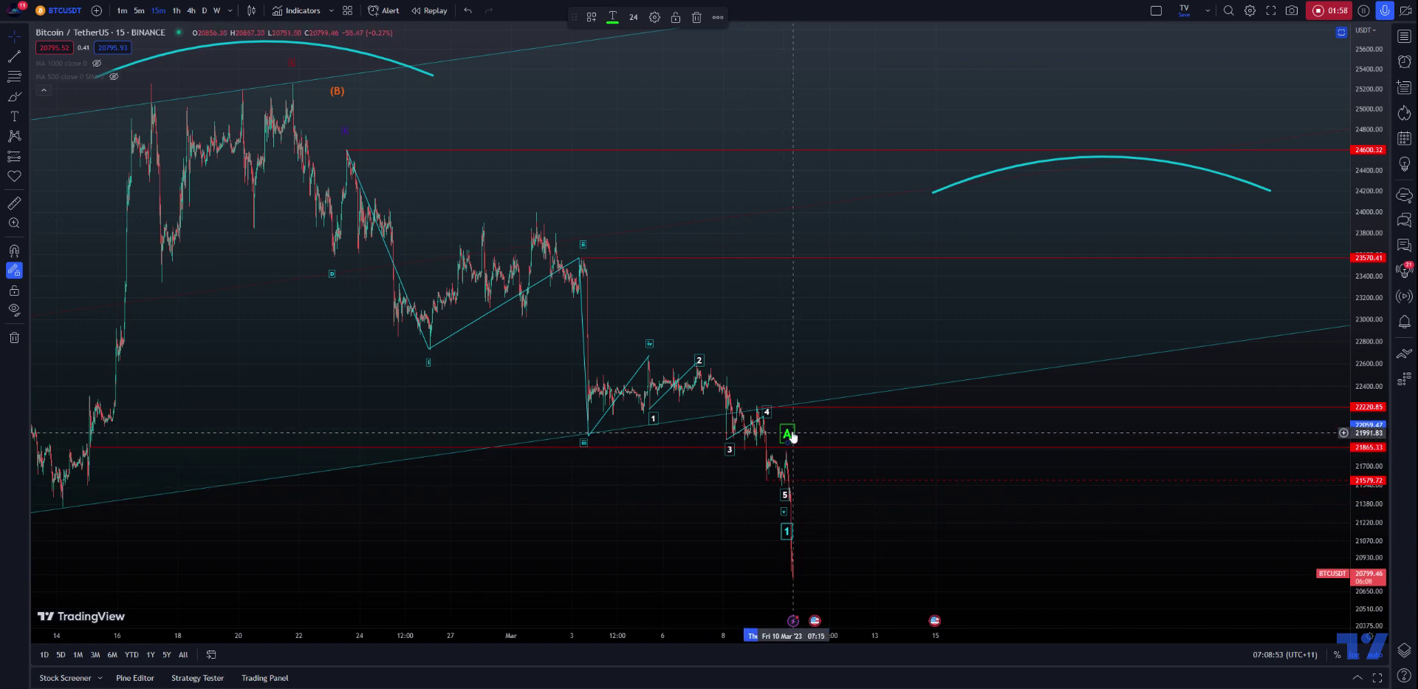
Place a copy of the A label below current price near 14 March, and change its text to "B" in orange
drag(789, 433, 944, 517)
scroll(1048, 463, left, 2)
double_click(945, 520)
text(B)
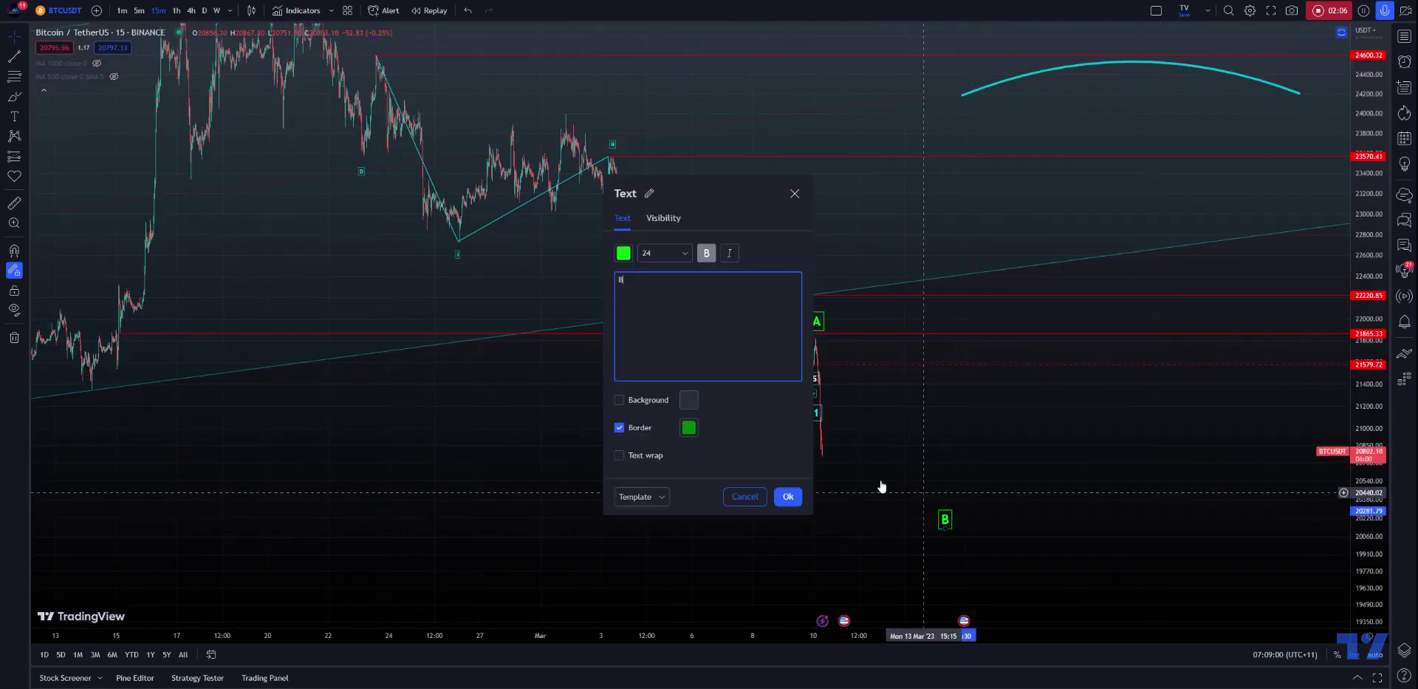
click(623, 253)
click(651, 393)
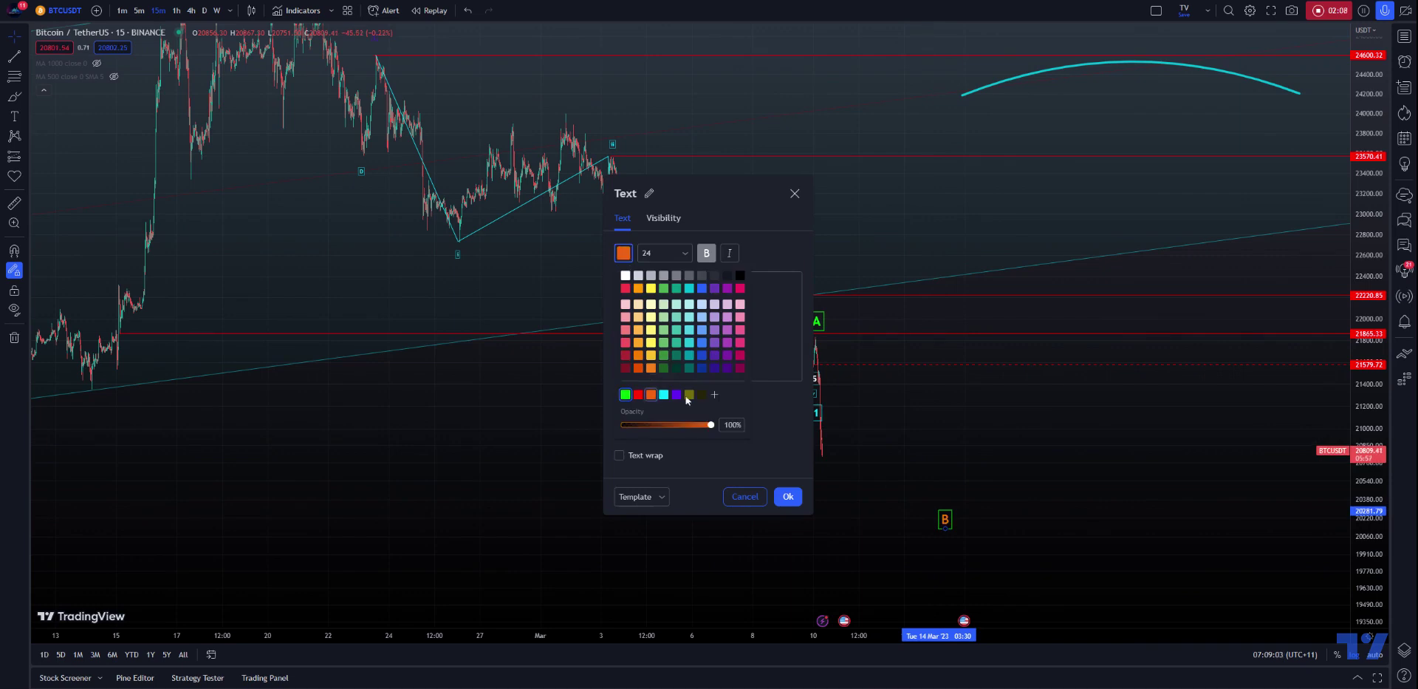
Change the B label's border to orange and apply the style
click(691, 428)
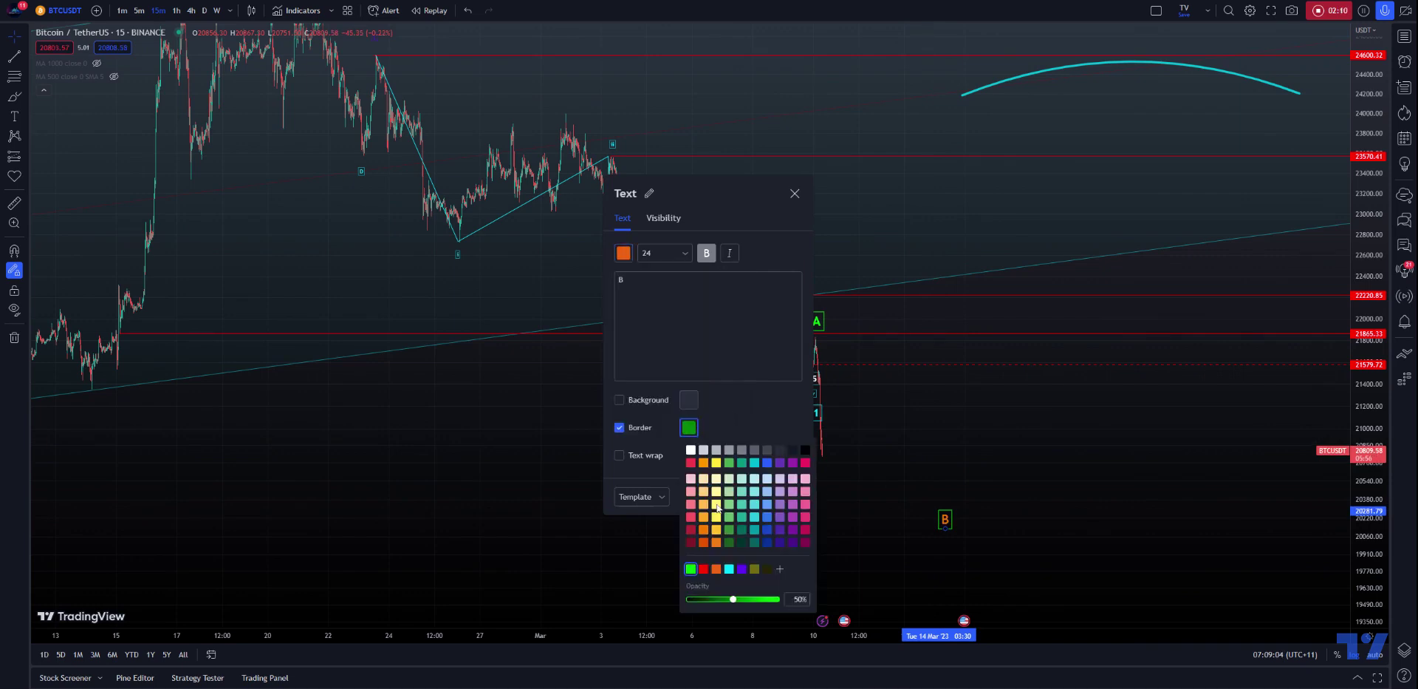
click(716, 568)
click(761, 436)
click(788, 496)
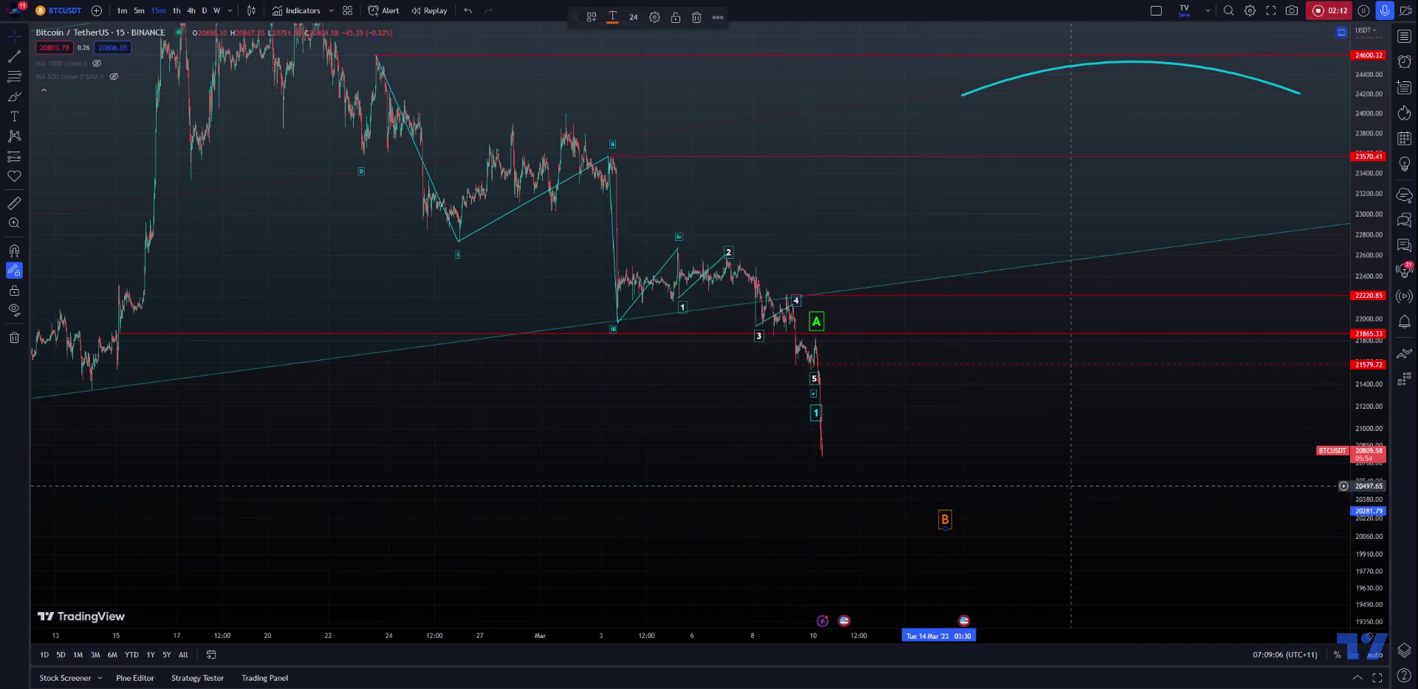
click(1071, 486)
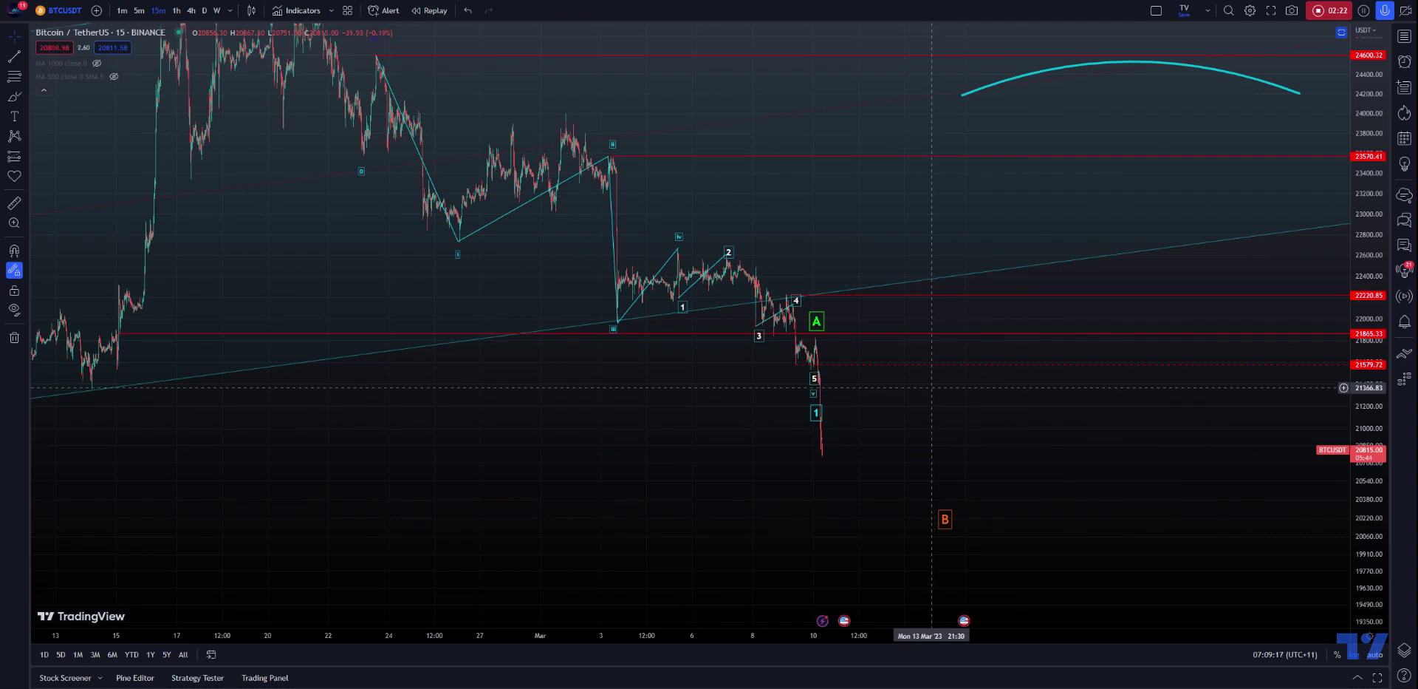
Place a horizontal line at 21346.79, on the 14 February price low
drag(299, 477, 741, 491)
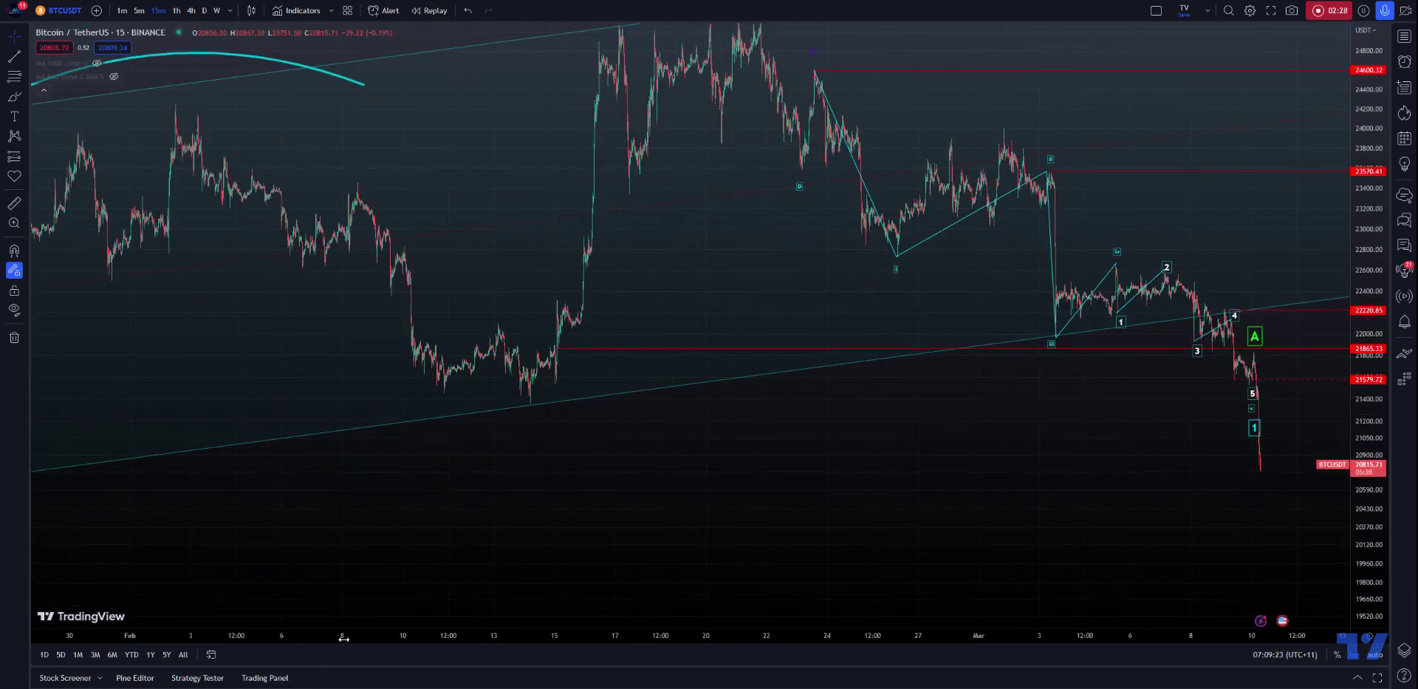
scroll(452, 576, down, 1)
drag(979, 546, 747, 597)
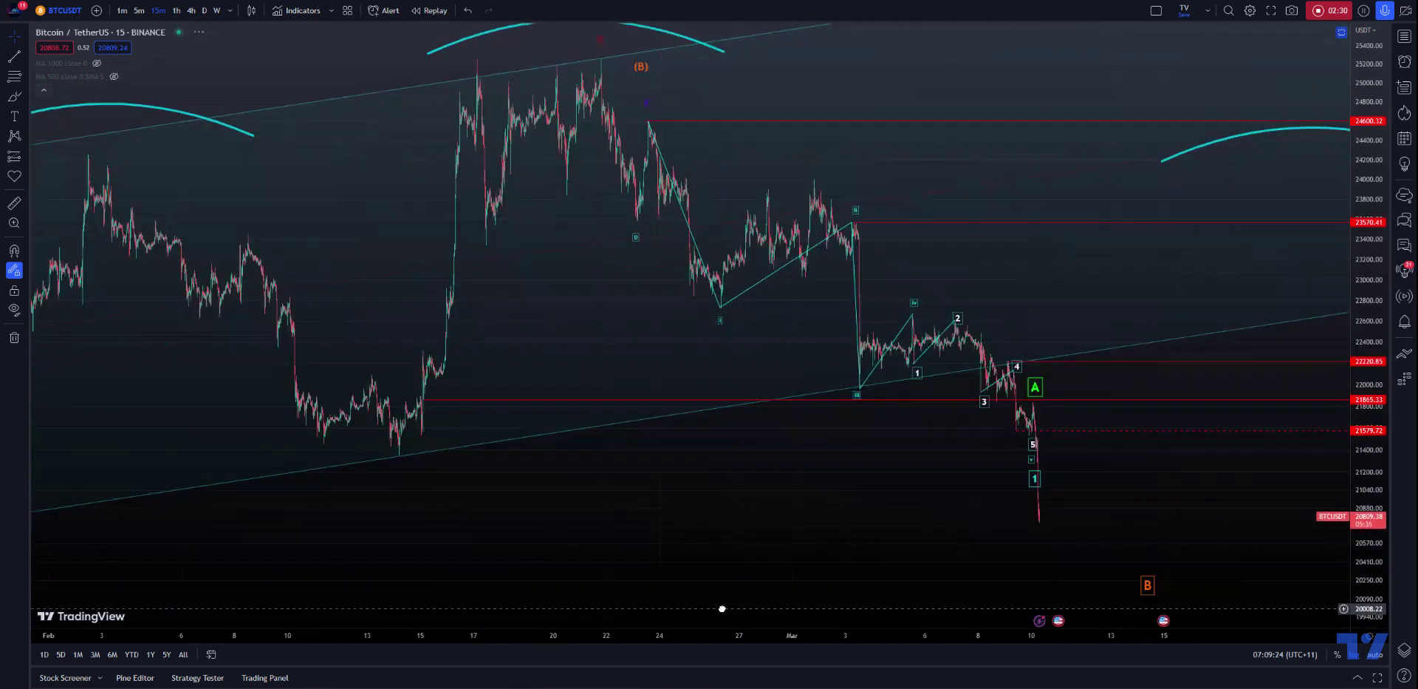
click(22, 62)
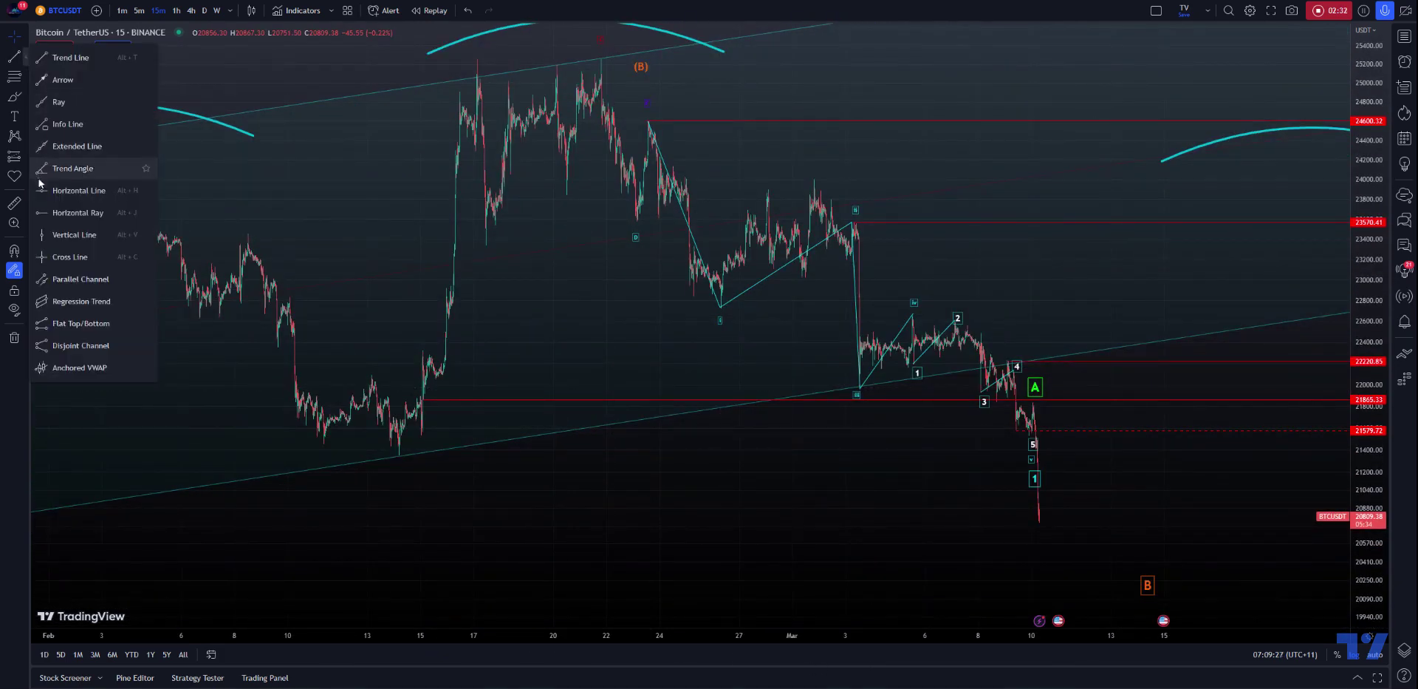
click(66, 168)
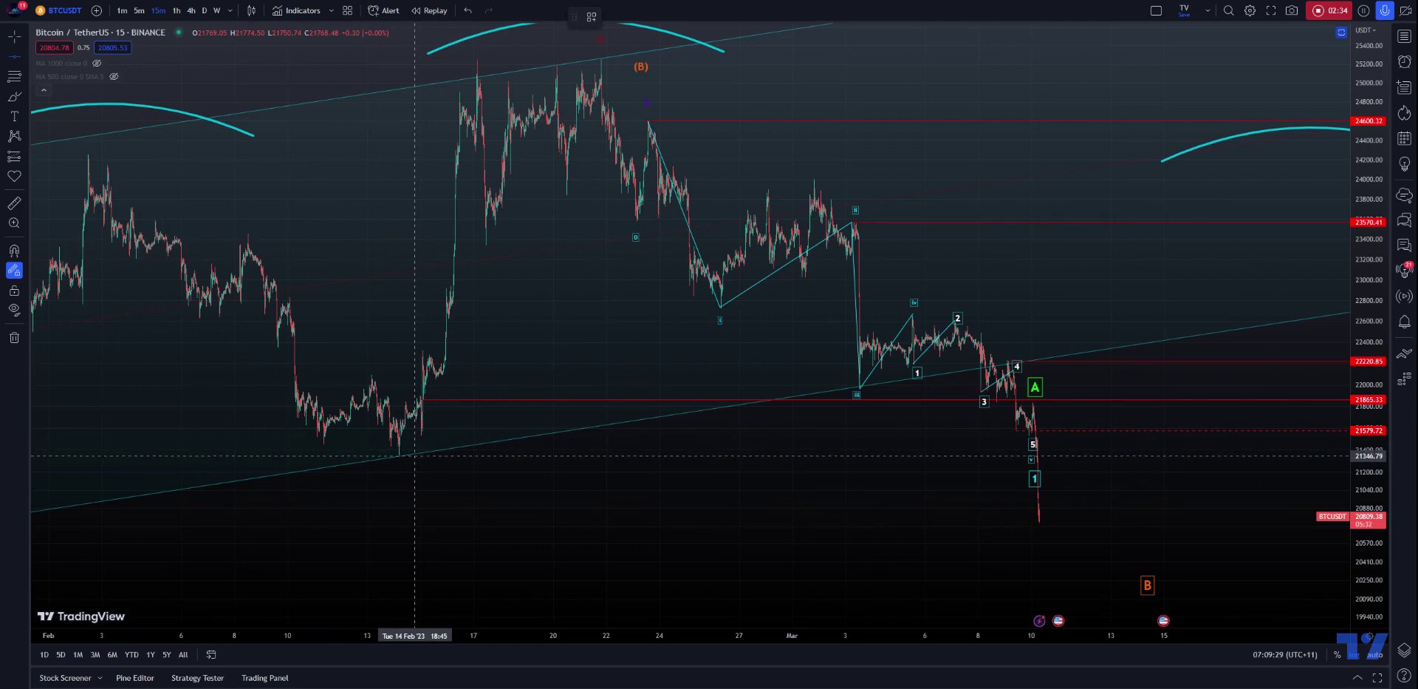
click(690, 456)
click(631, 392)
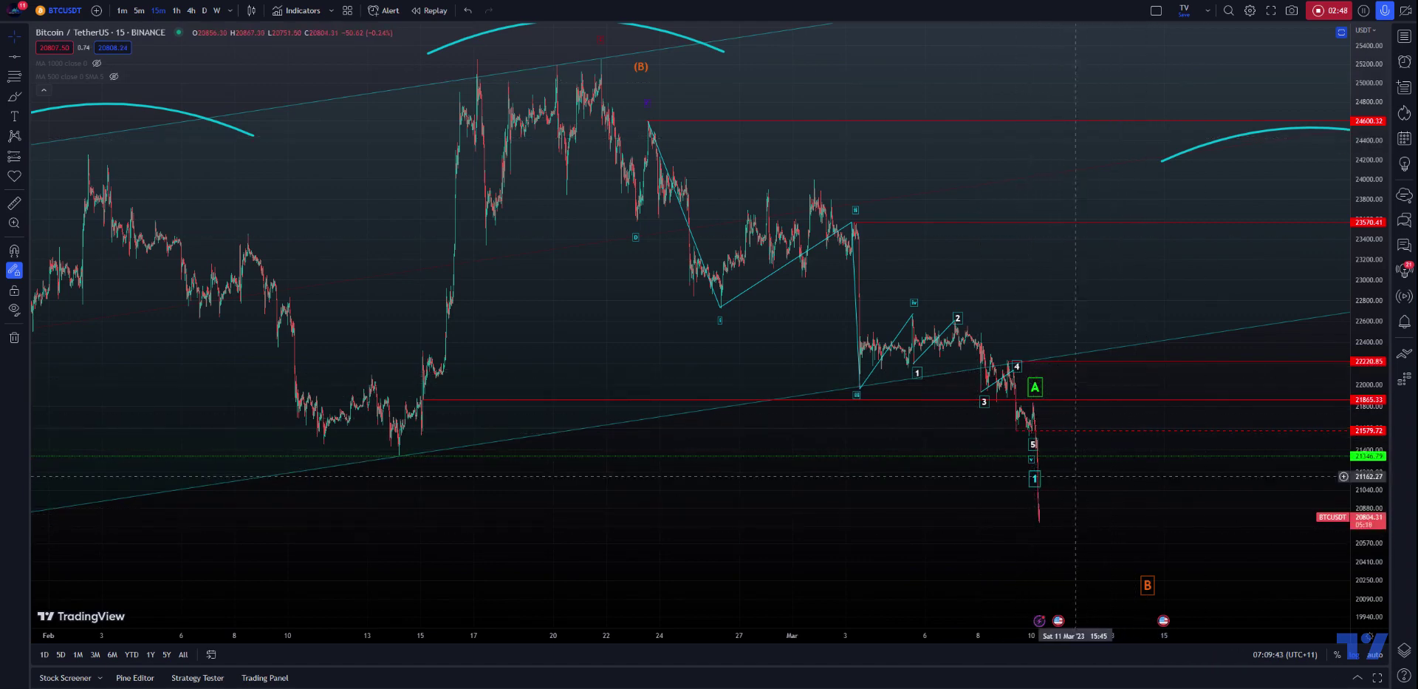
Nudge the cyan boxed 1 label slightly up and to the left of the falling candles
drag(675, 503, 928, 503)
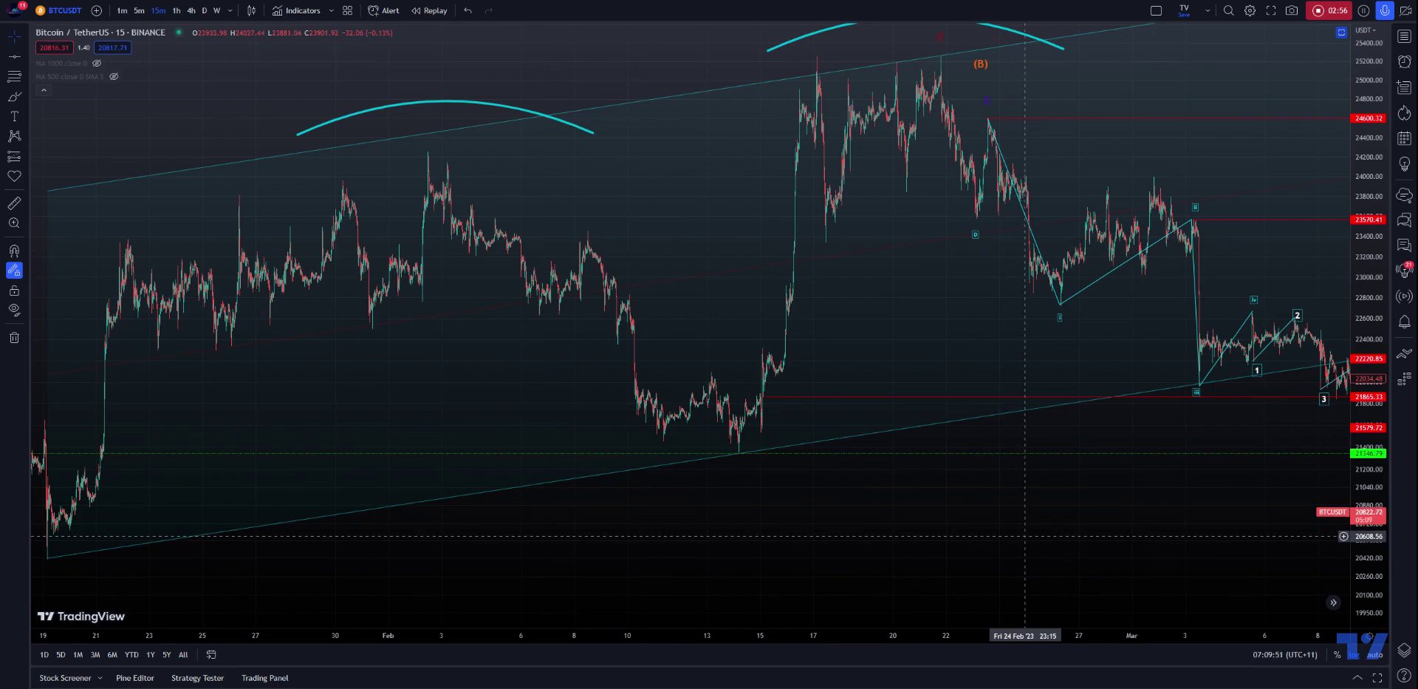
drag(1025, 535, 399, 526)
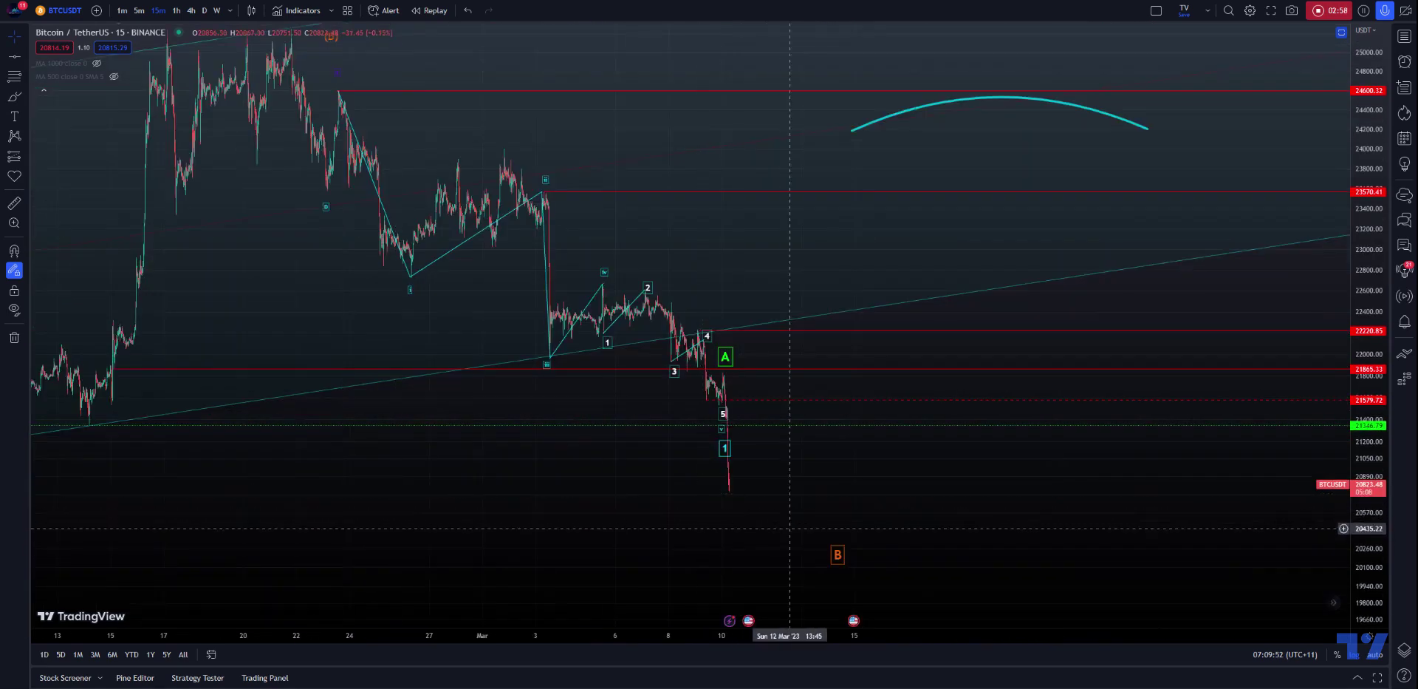
drag(640, 519, 953, 523)
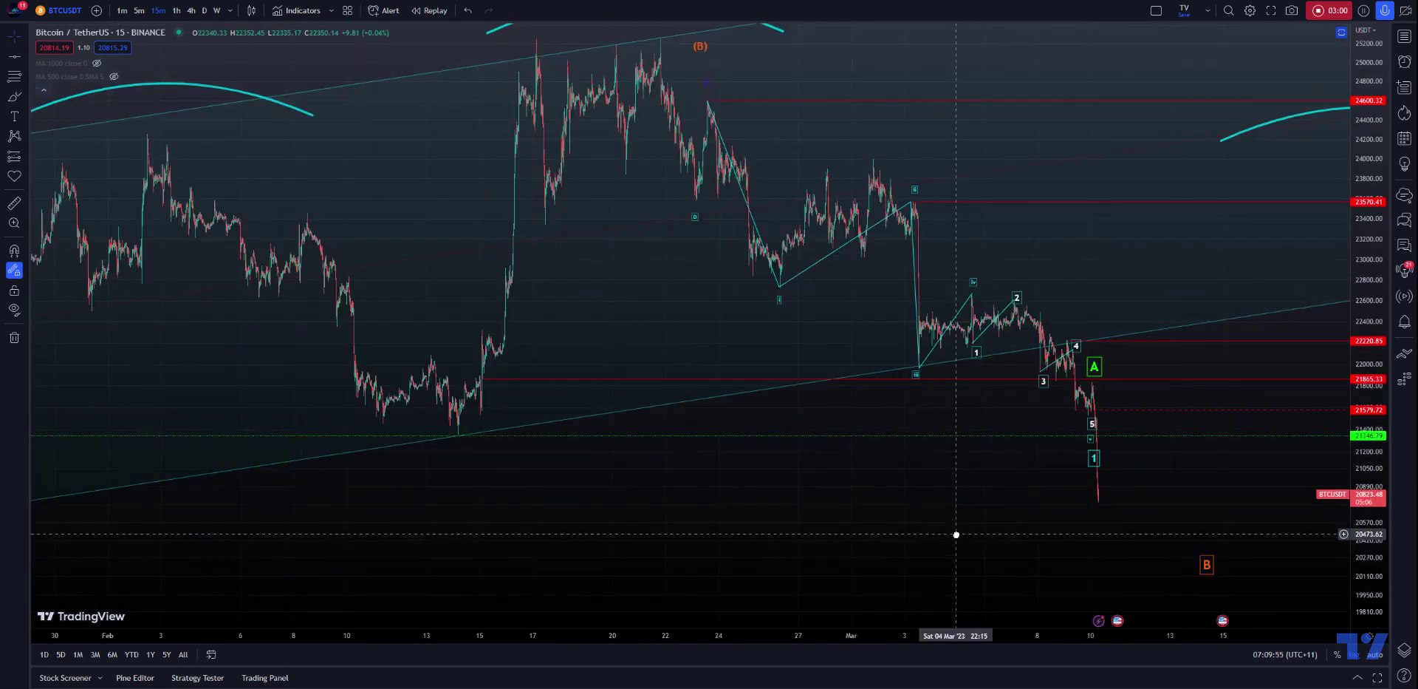
drag(1095, 458, 1089, 454)
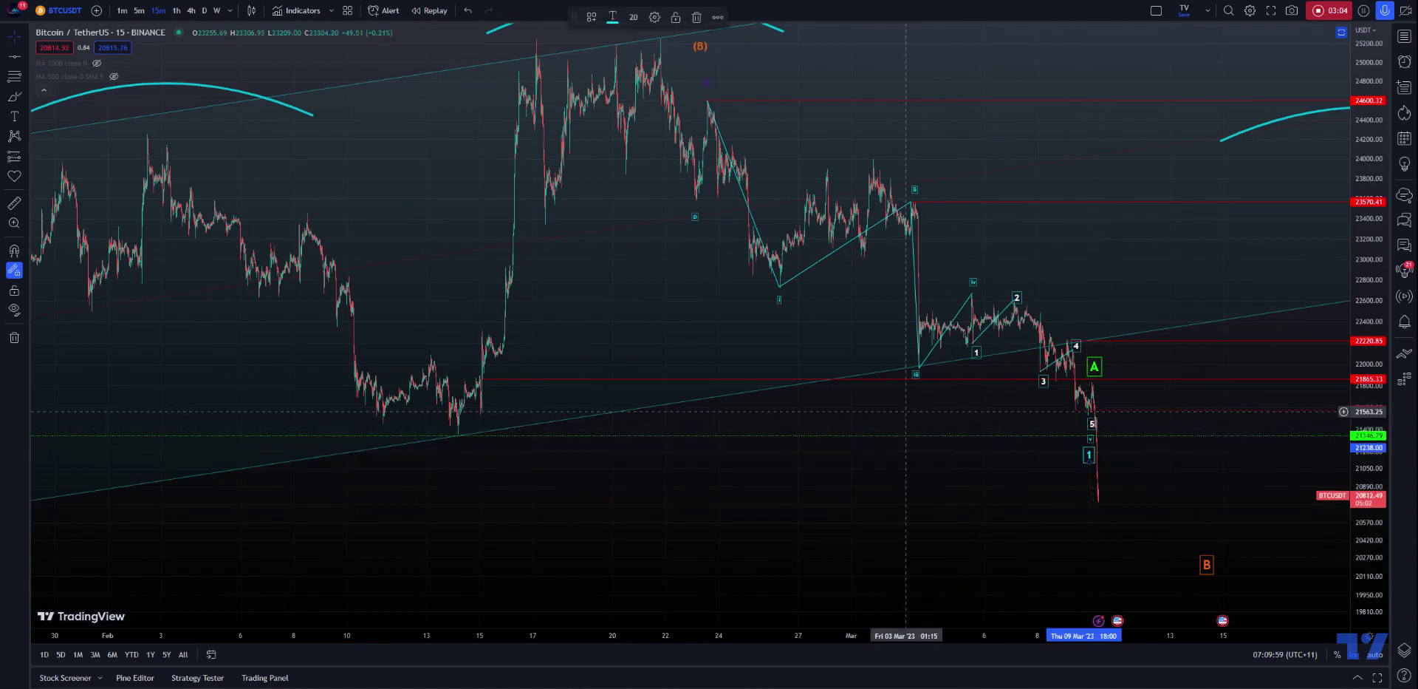
Add an orange, borderless text label "(A)" just beneath the latest price low and align it under the candles
drag(864, 542, 648, 516)
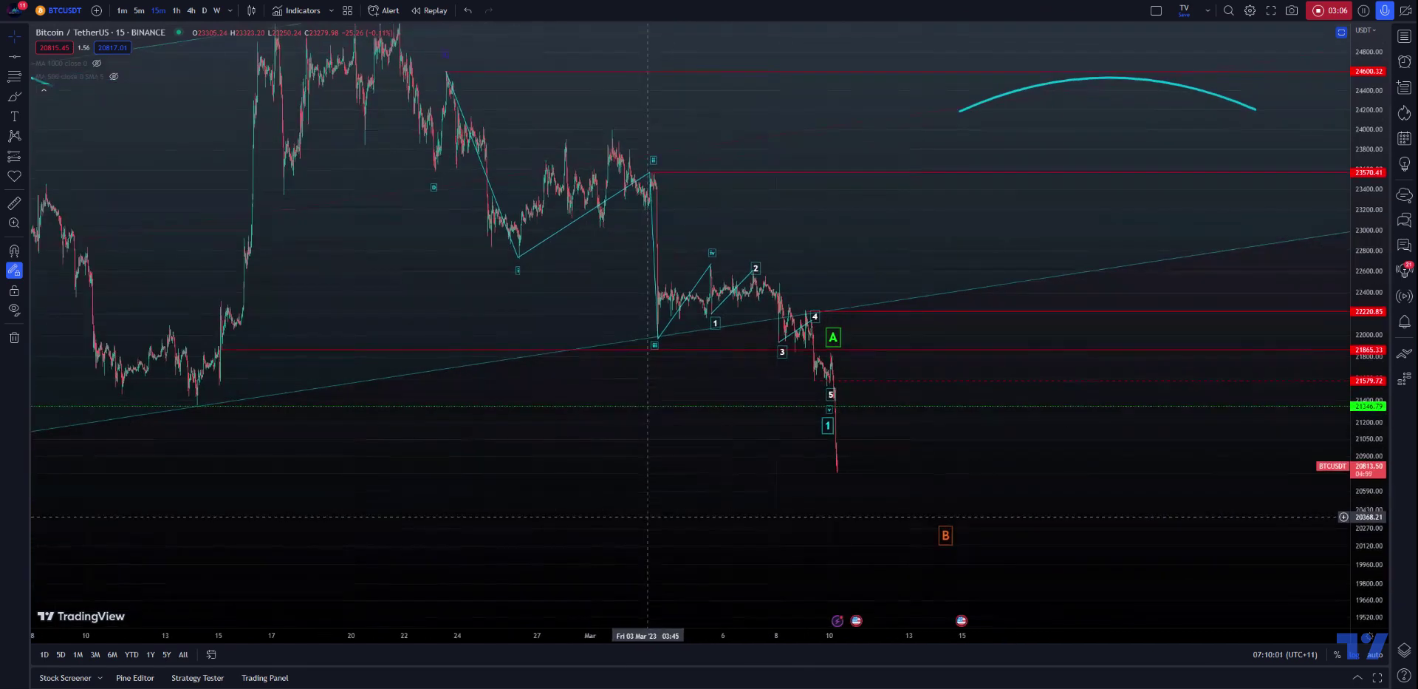
click(14, 116)
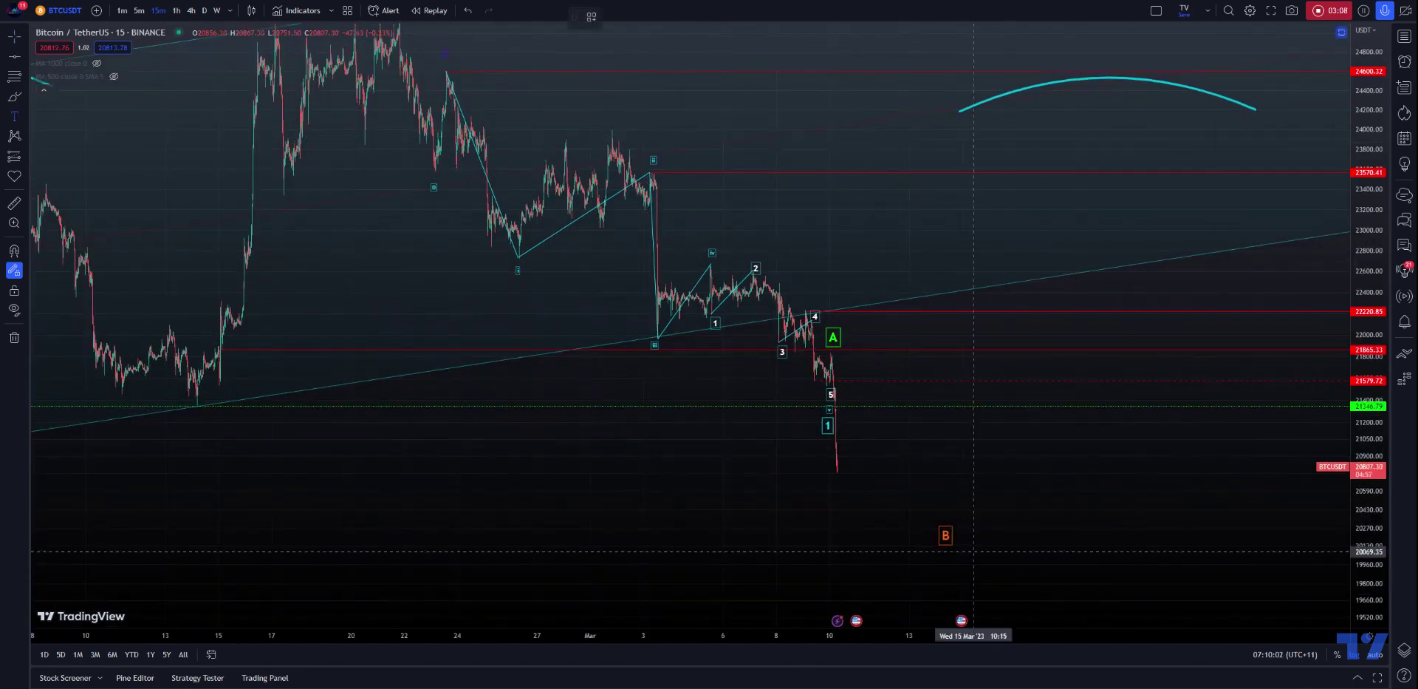
click(835, 484)
text((A))
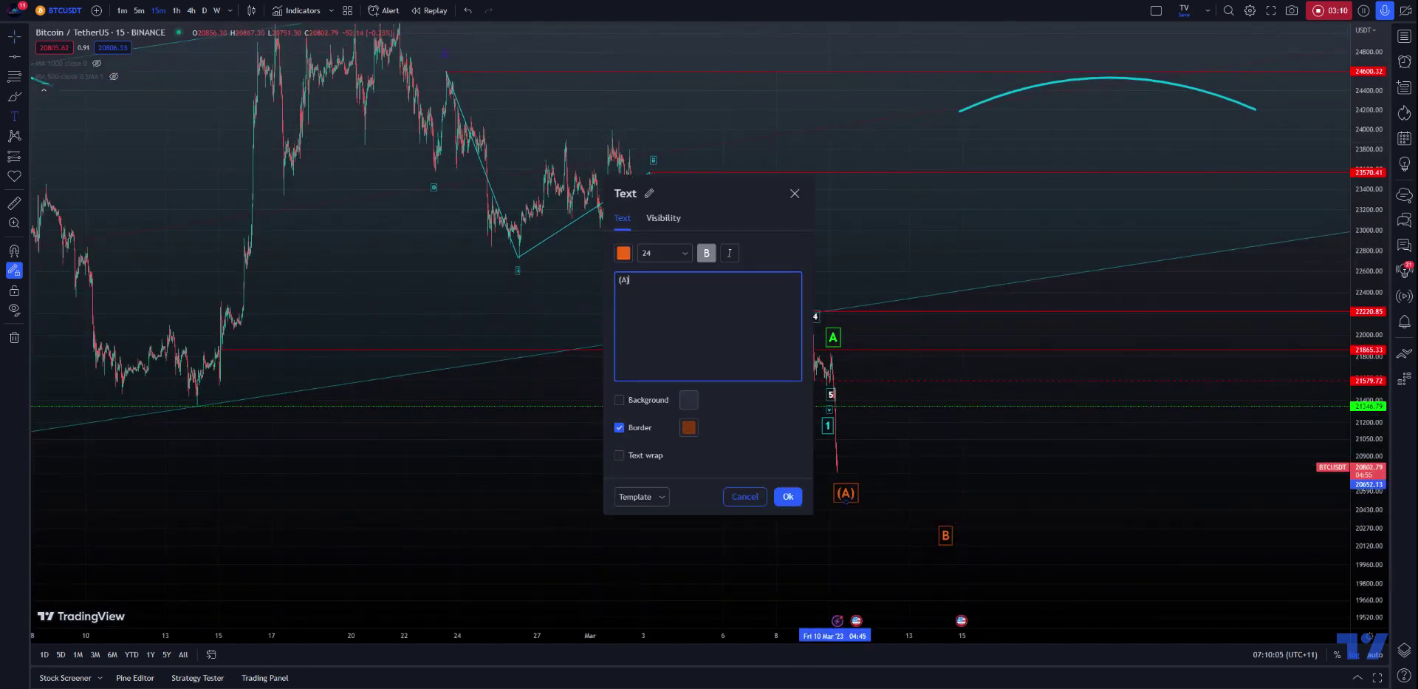
click(619, 427)
click(747, 494)
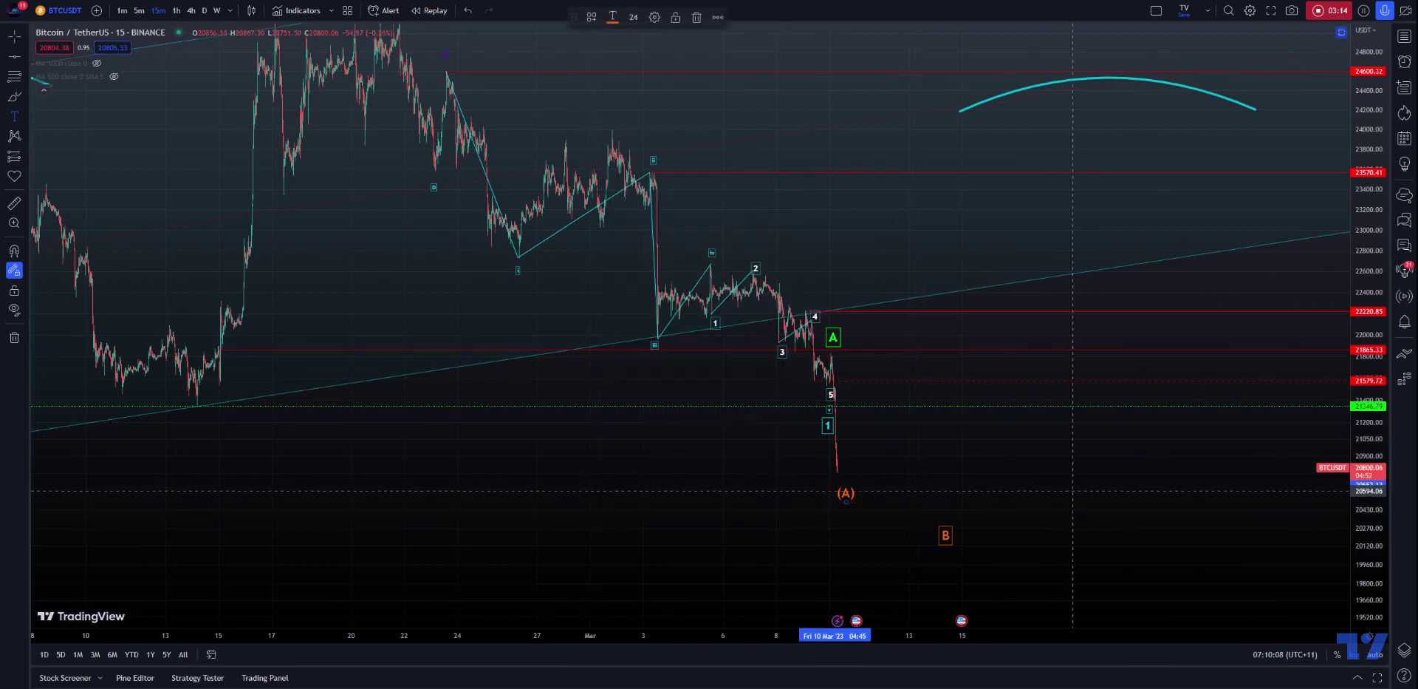
click(847, 493)
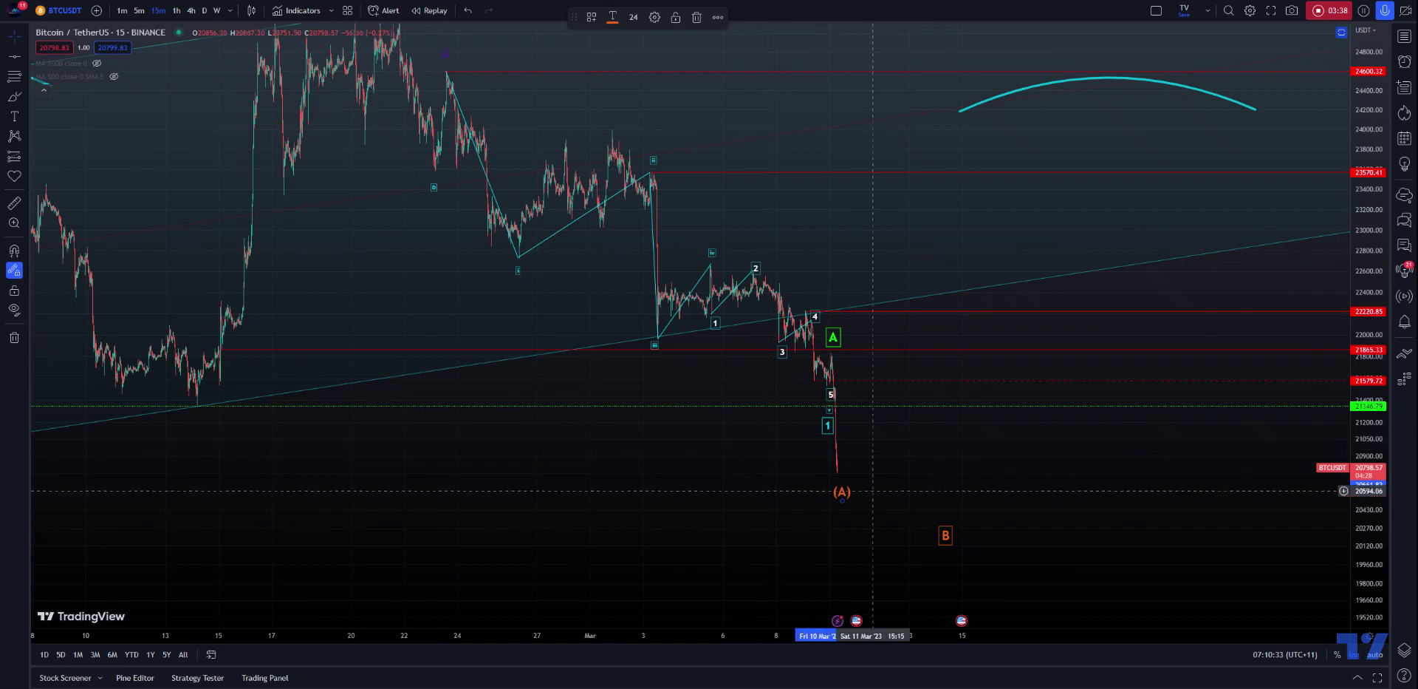
Duplicate the orange (A) label above and to the right of the latest candles, near 21787, and change the copy's text to (B)
drag(845, 493, 916, 362)
double_click(910, 366)
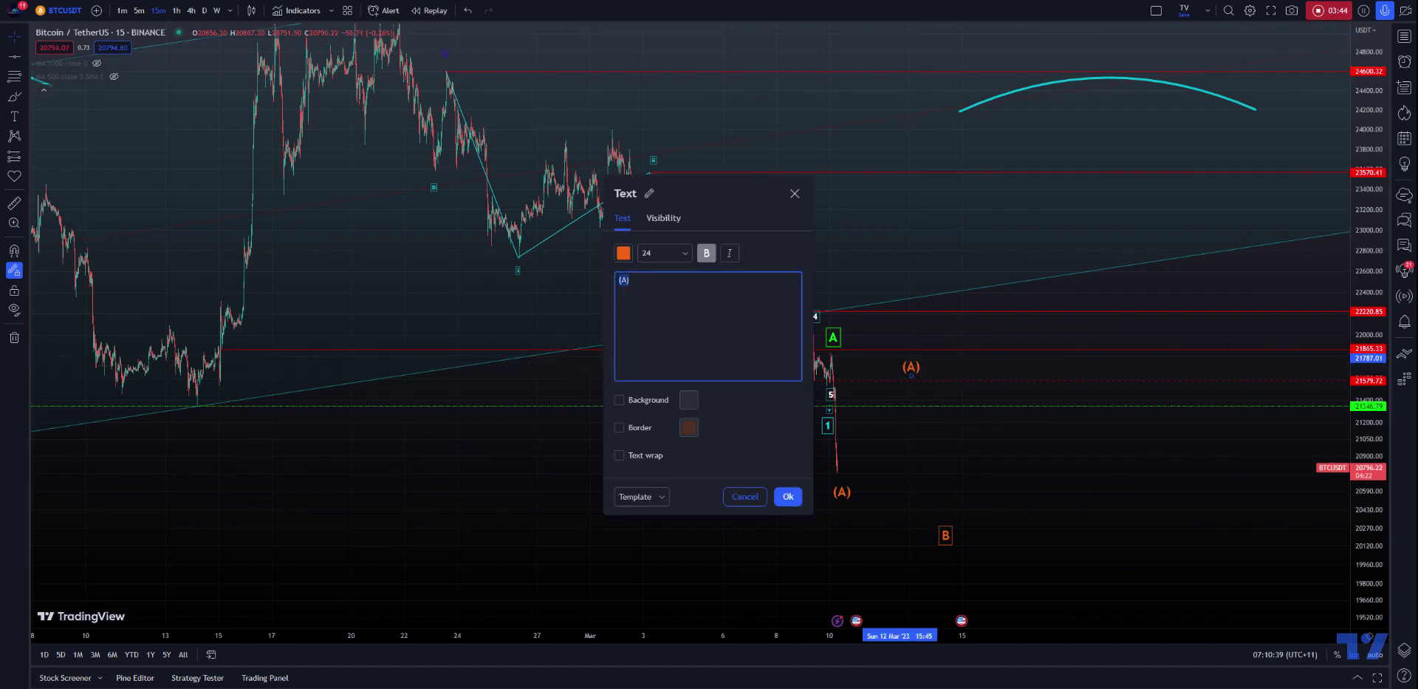
key(BackSpace)
text(B)
click(787, 497)
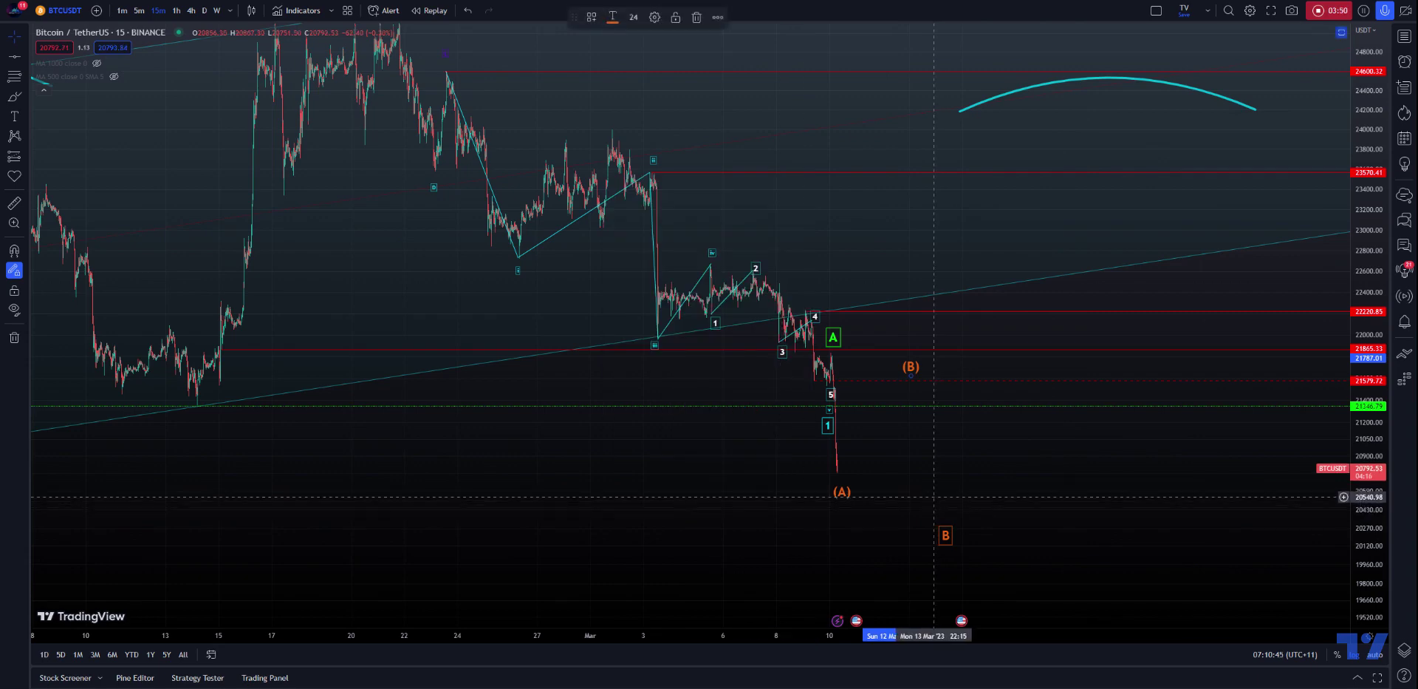
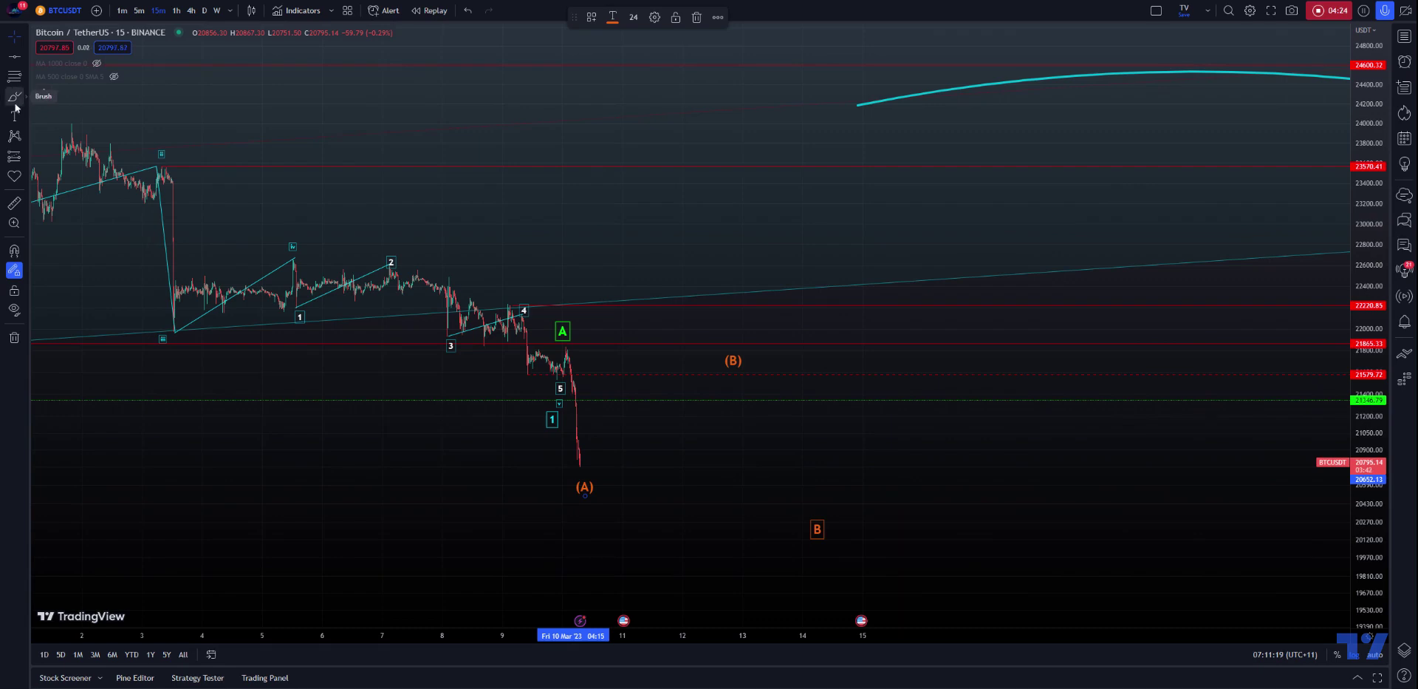
Draw a Fibonacci retracement from the 10 March high at 21827.94 down to 20661.82, just below the latest low
click(14, 76)
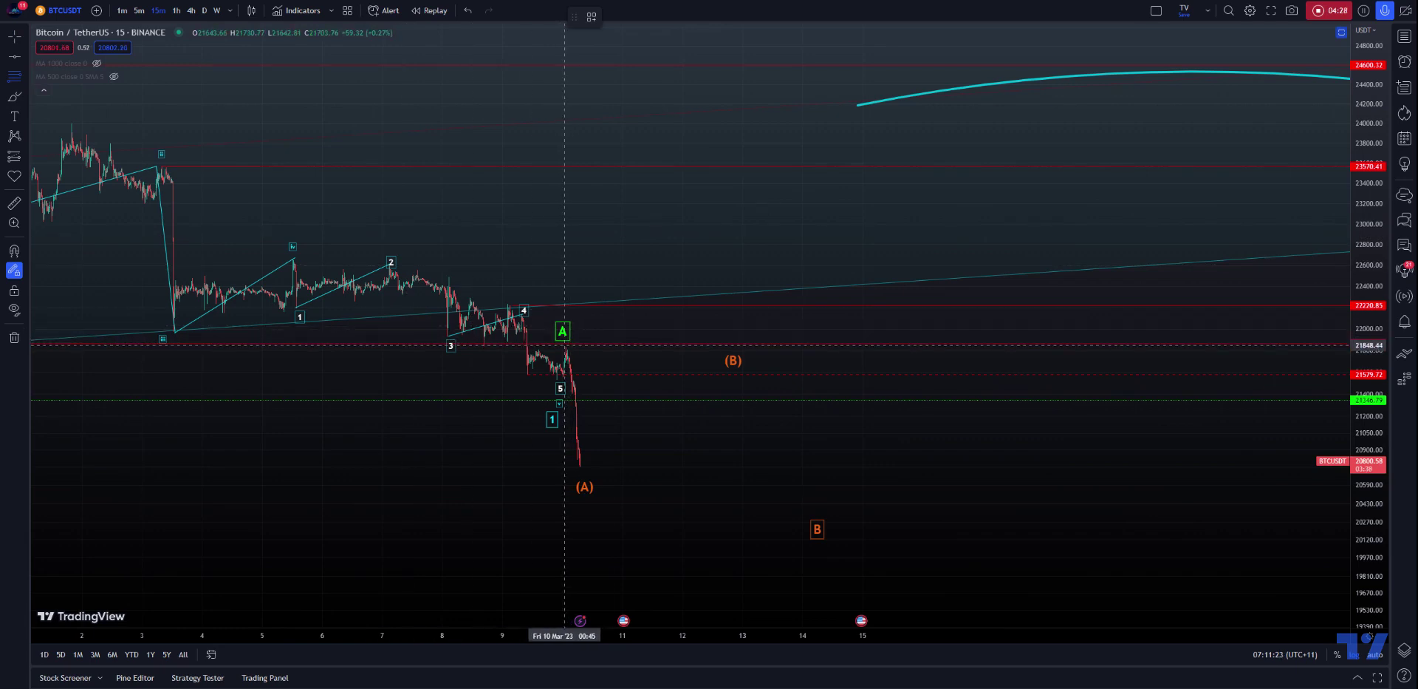
click(565, 346)
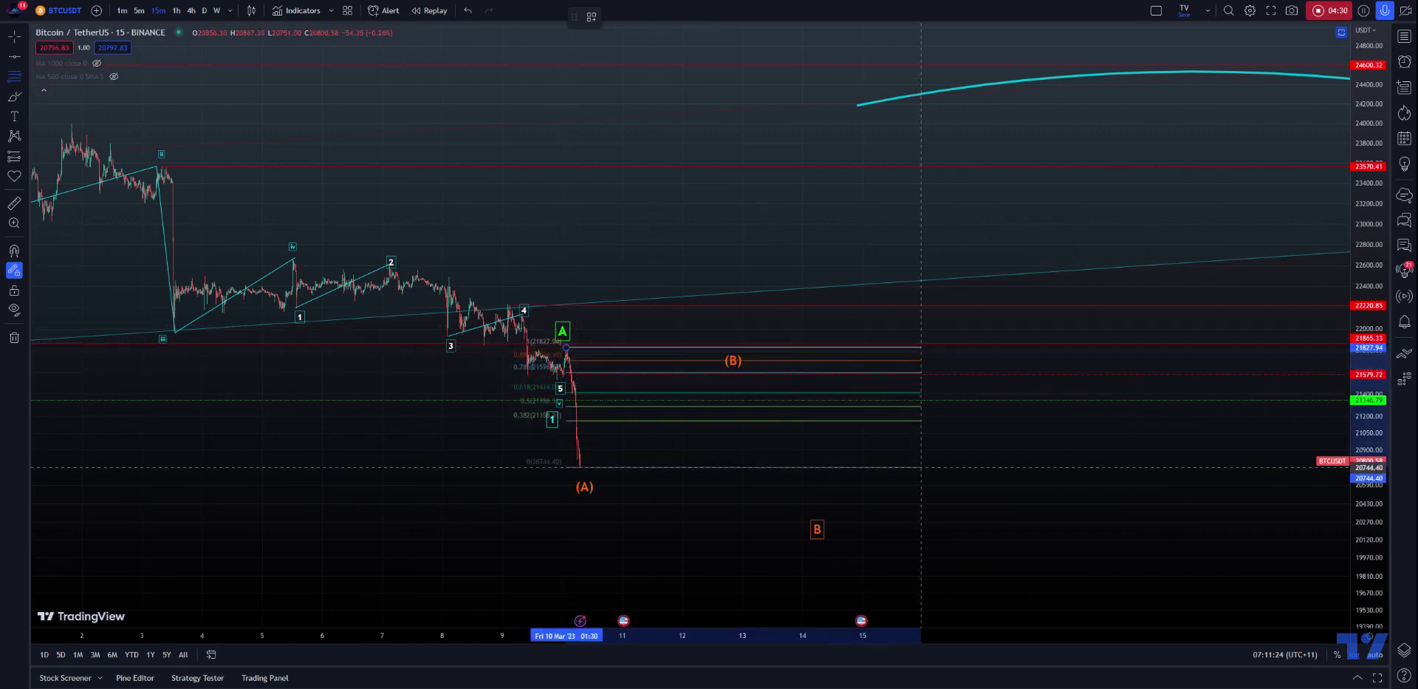
click(922, 467)
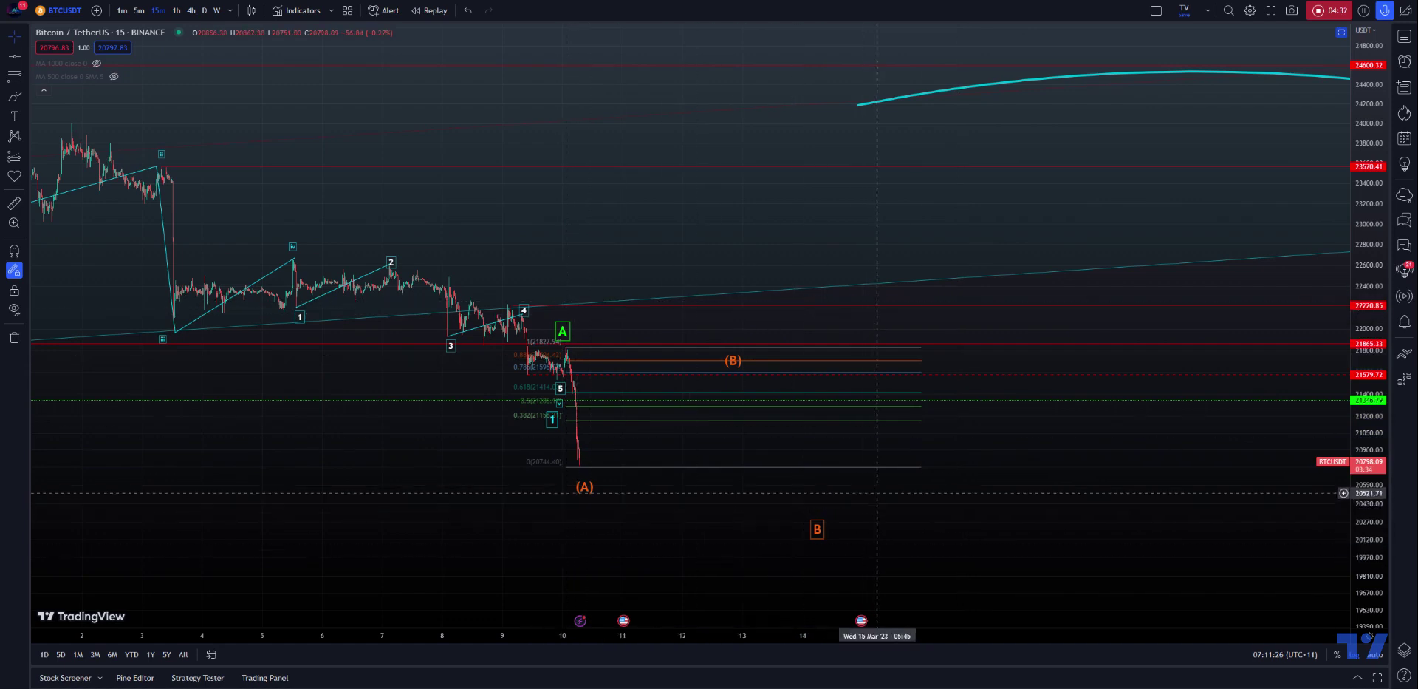
drag(922, 467, 920, 478)
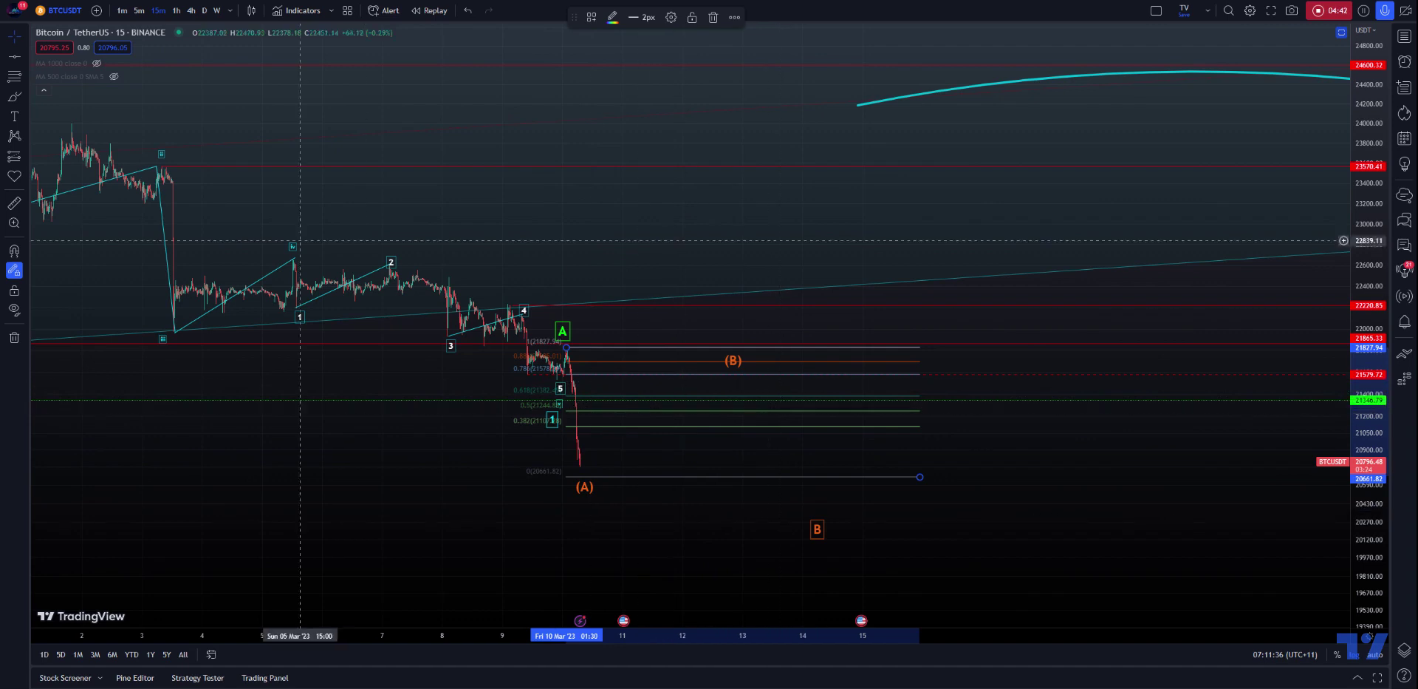
Draw two connected trend lines projecting from the latest low up to about 21502 and back down to about 20130
click(25, 59)
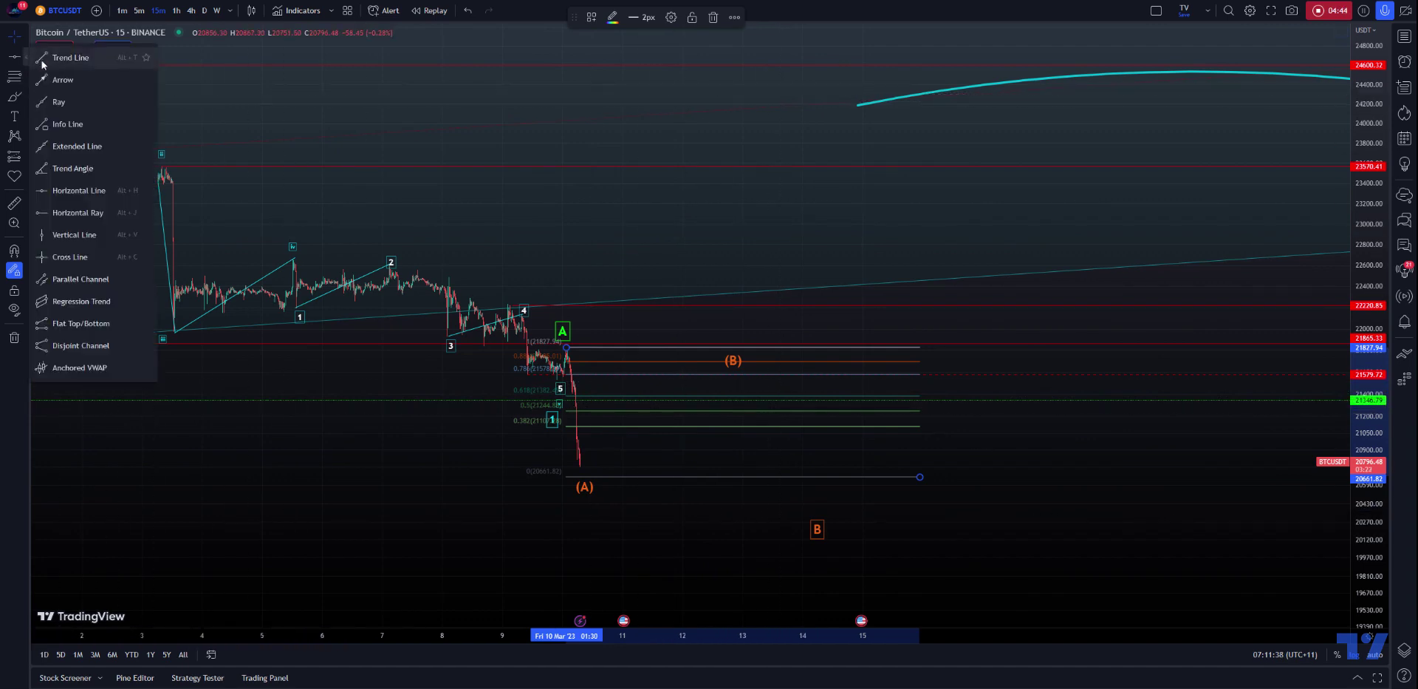
click(67, 58)
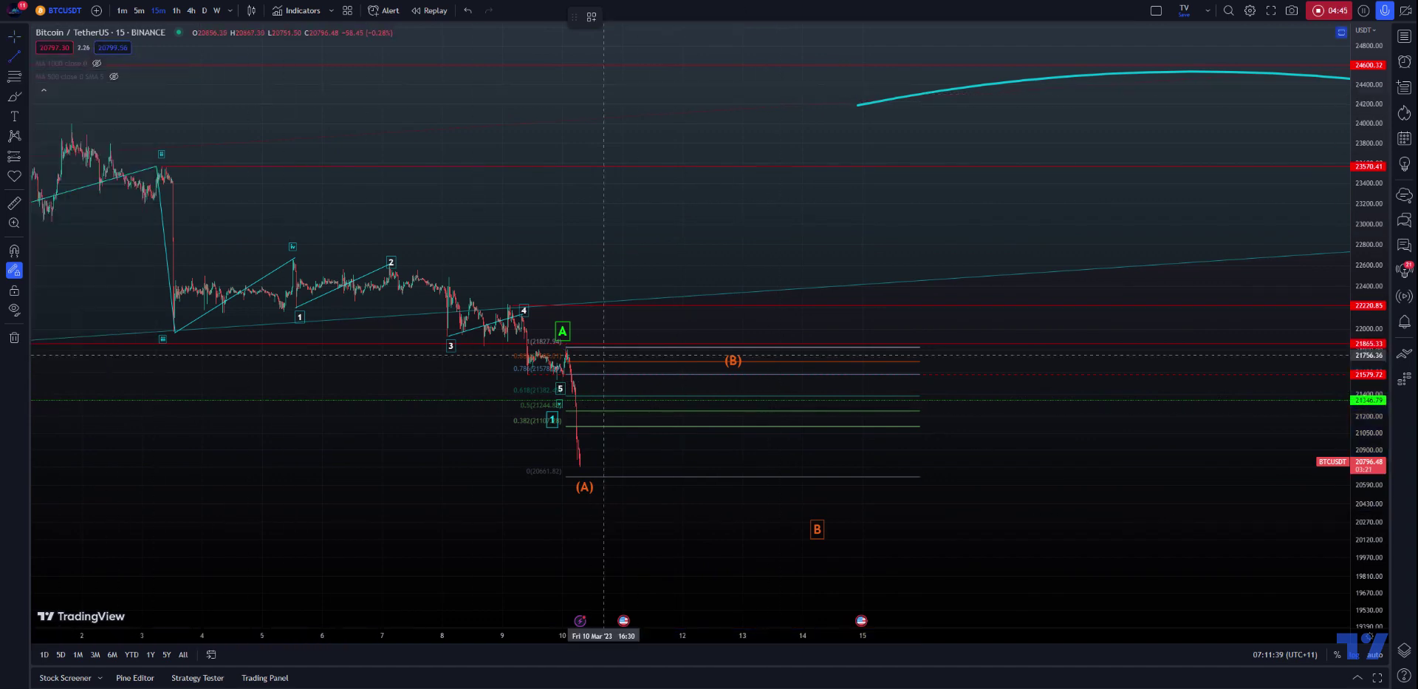
click(580, 464)
click(625, 383)
click(626, 383)
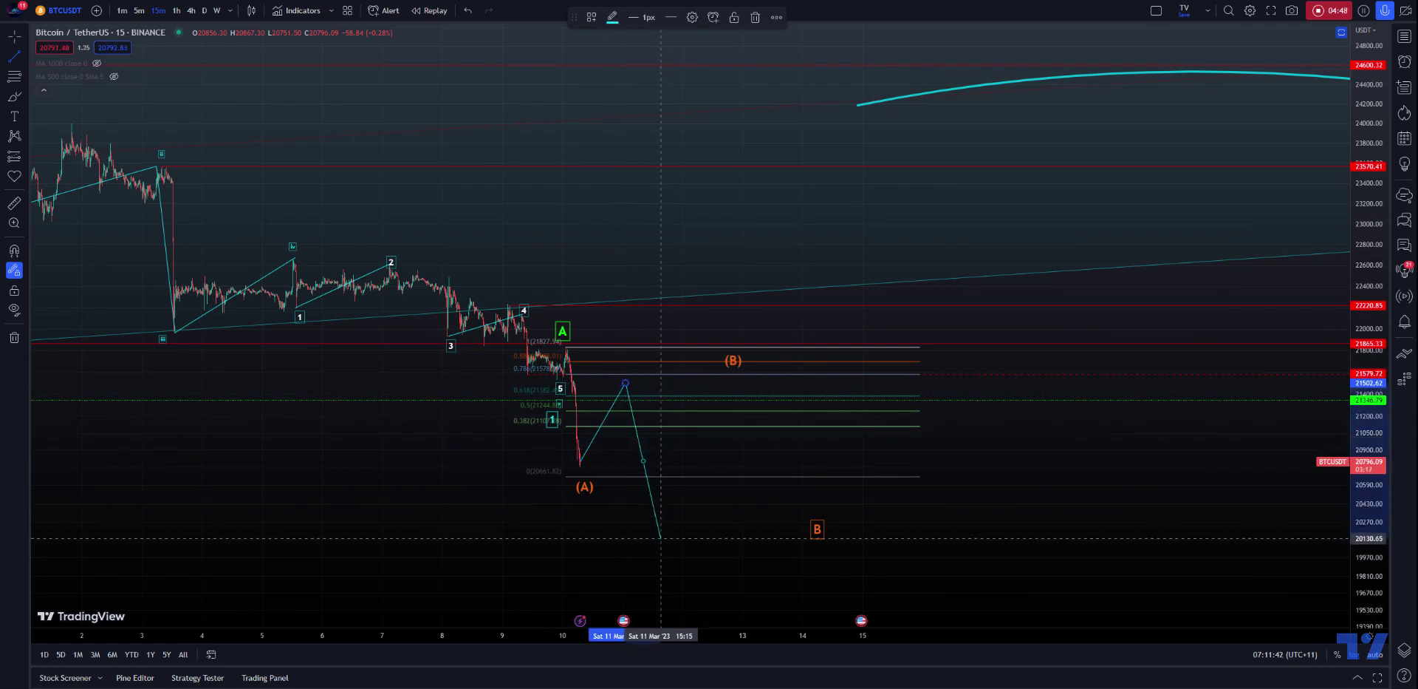
click(660, 538)
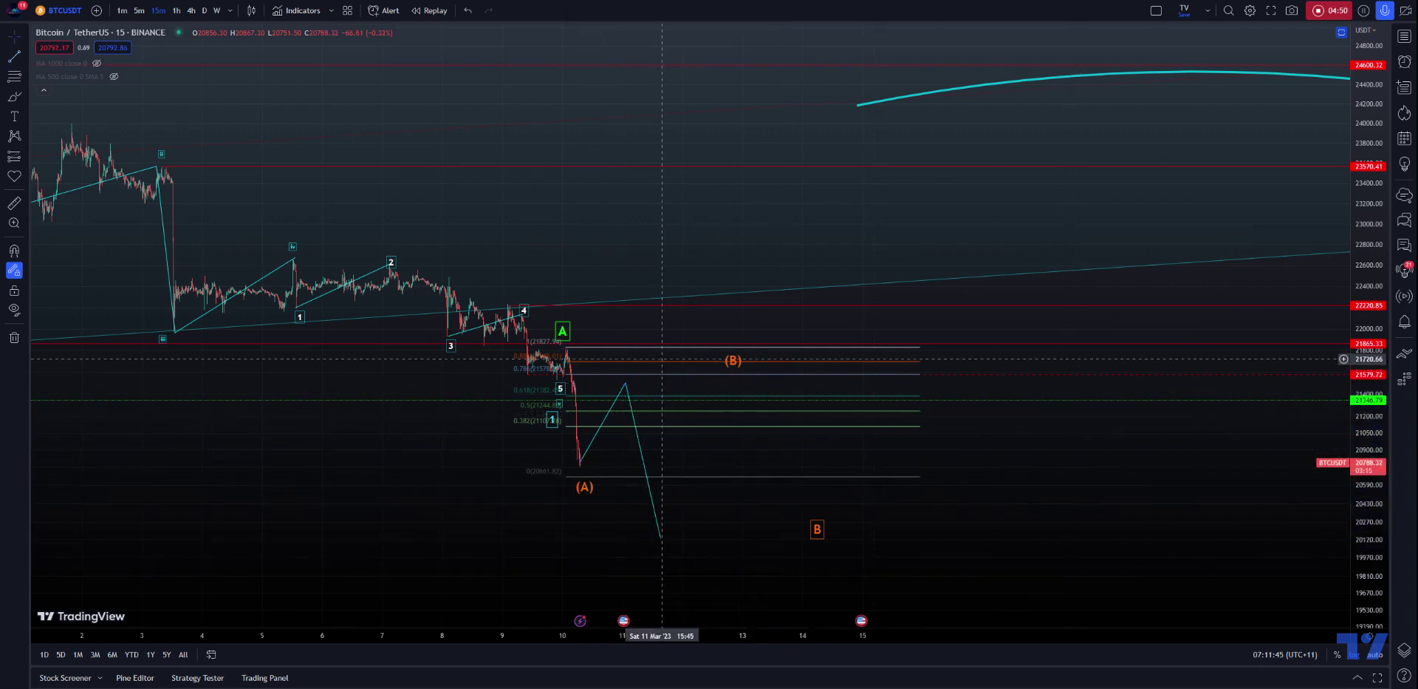
Add a steep rising trend line from the projected trough at about 20156 up to about 24689
click(14, 55)
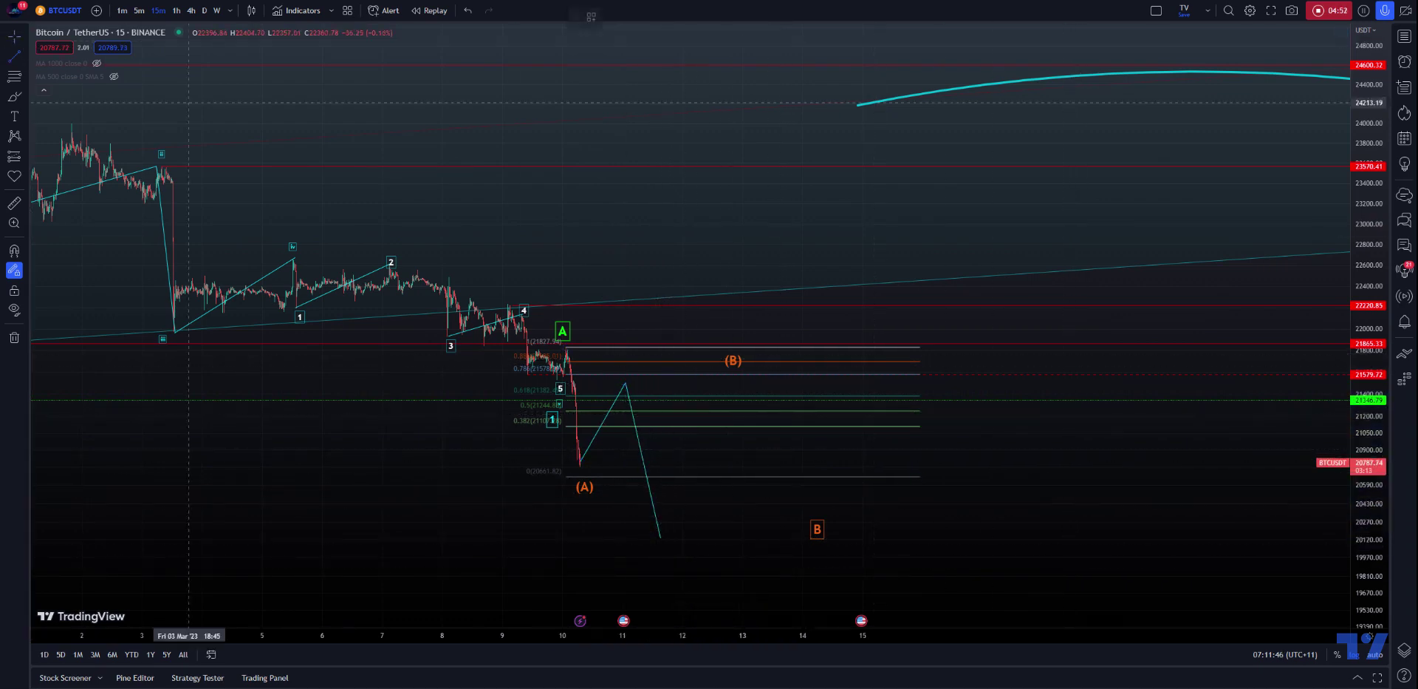
click(665, 539)
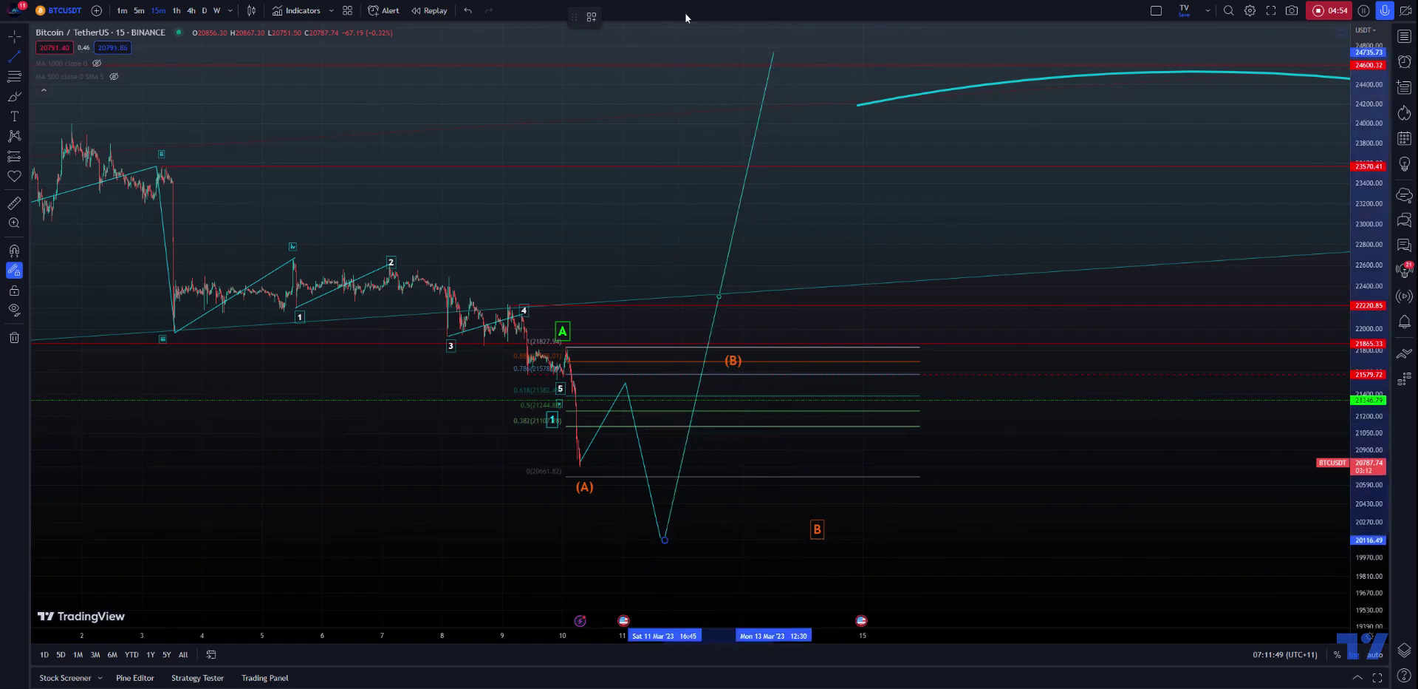
click(754, 55)
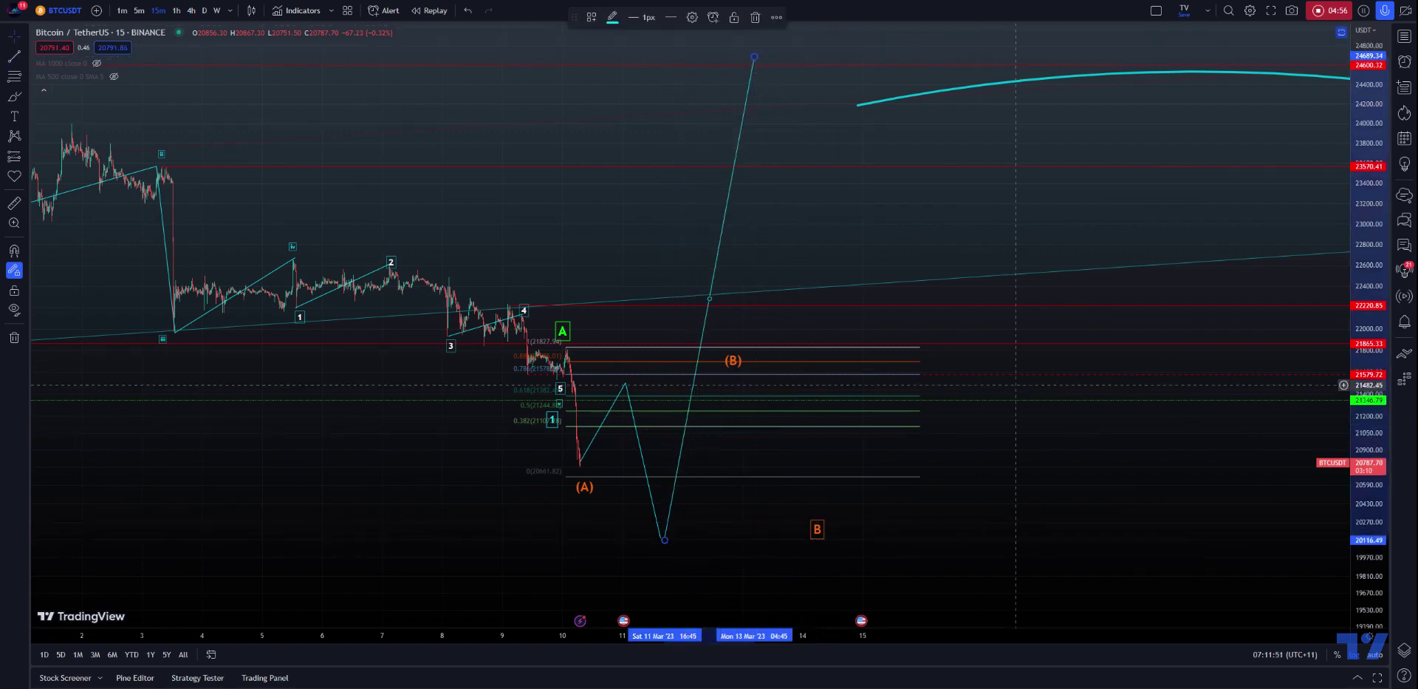
Position the (B) label over the projected peak and place an orange copy reading (C) beneath the projected trough
drag(453, 431, 492, 413)
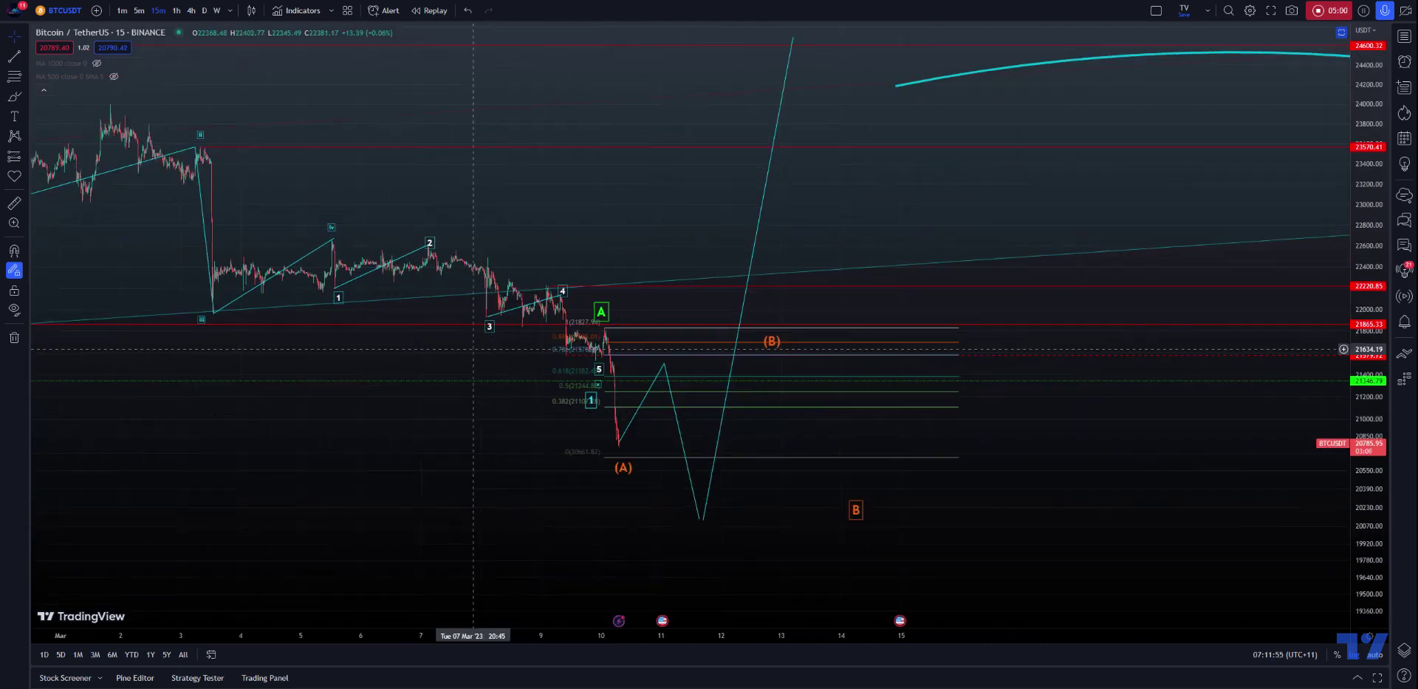
mouse_move(768, 353)
mouse_down()
mouse_move(662, 353)
mouse_move(707, 550)
mouse_up()
double_click(707, 550)
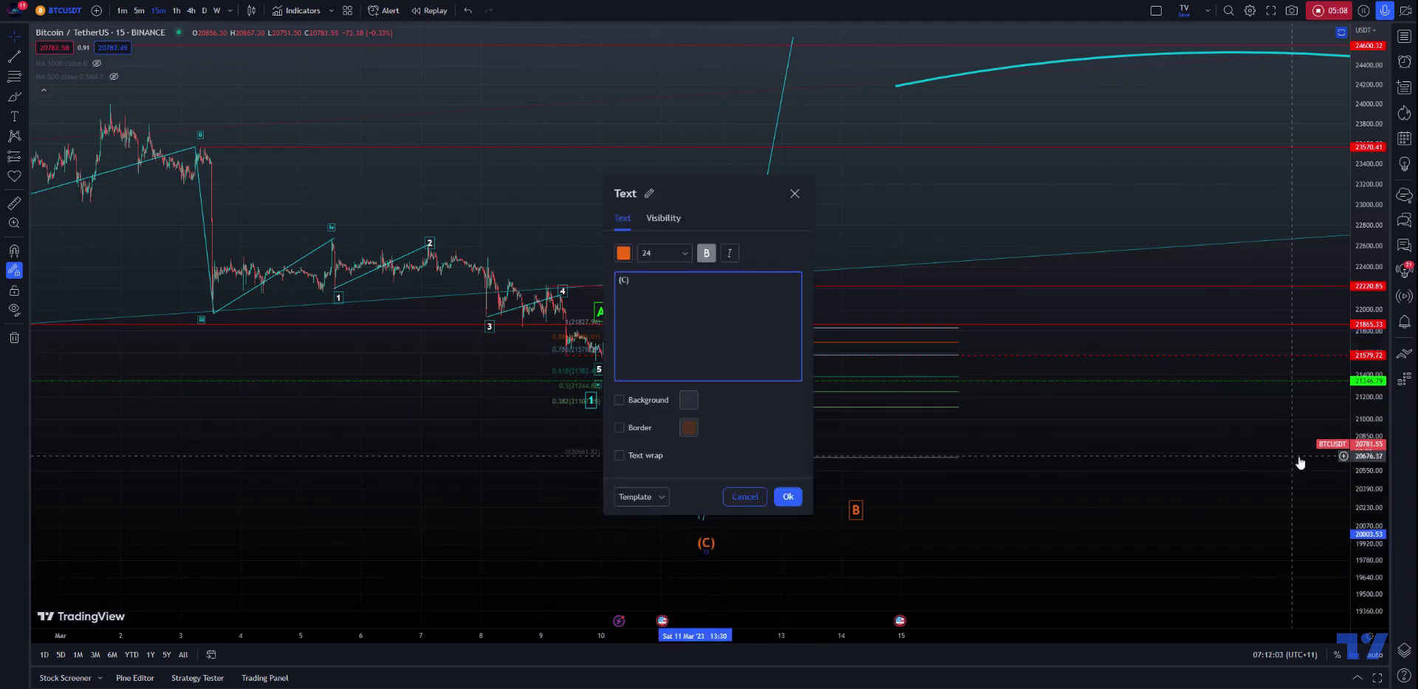
click(784, 496)
right_click(972, 384)
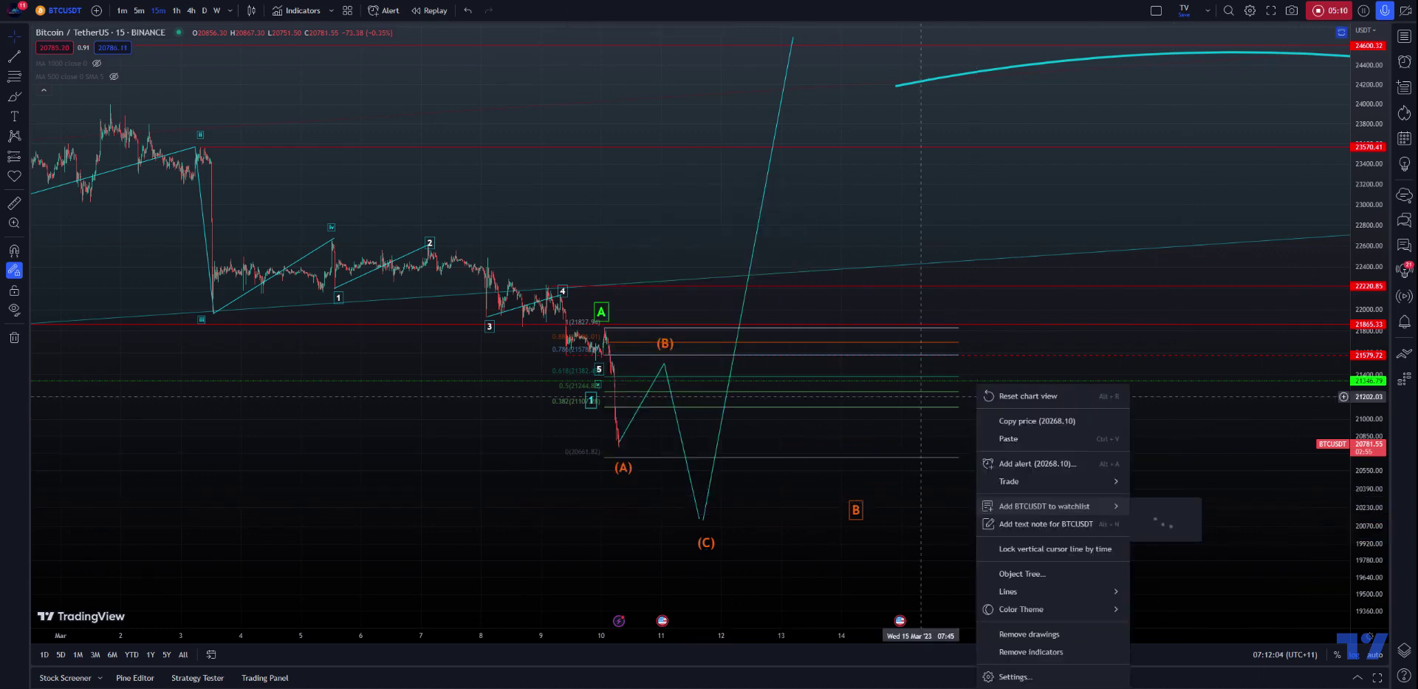
click(563, 531)
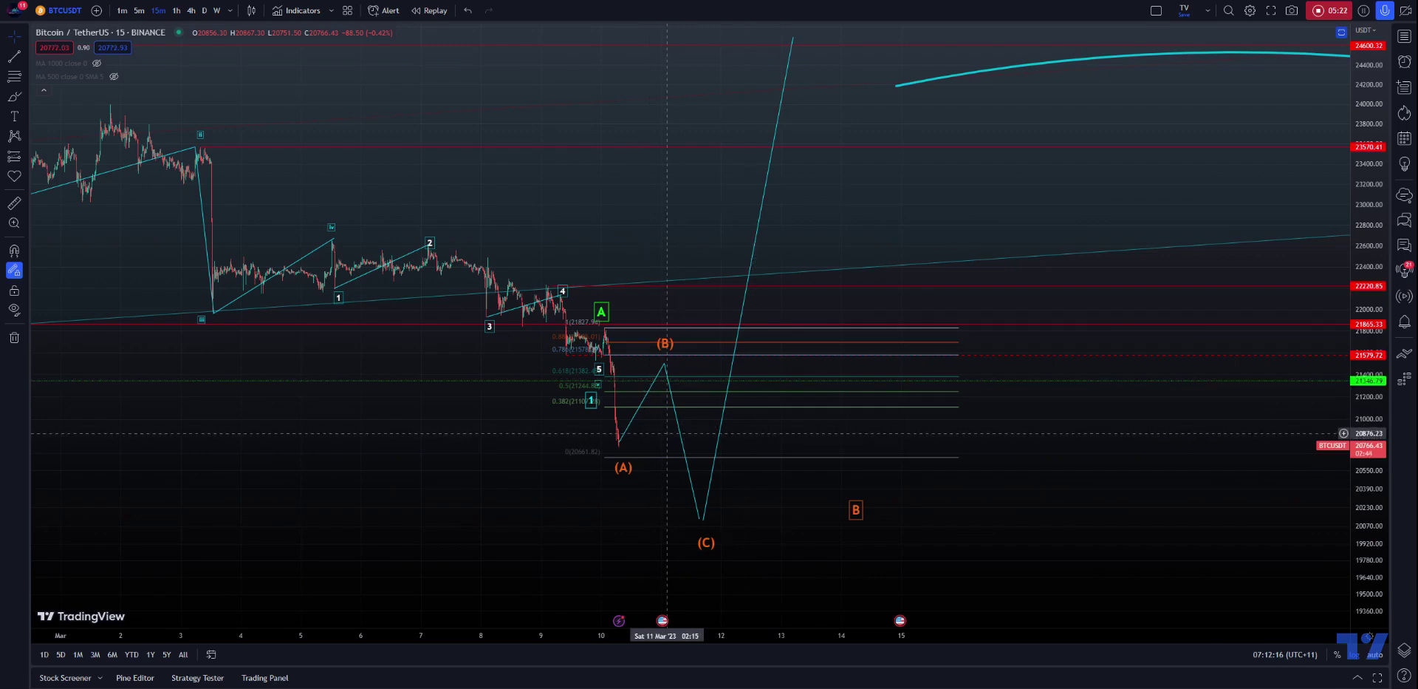
Examine the recent decline and the projected (A)-(B)-(C) path against the Fibonacci levels and the earlier wave labels
drag(393, 490, 659, 494)
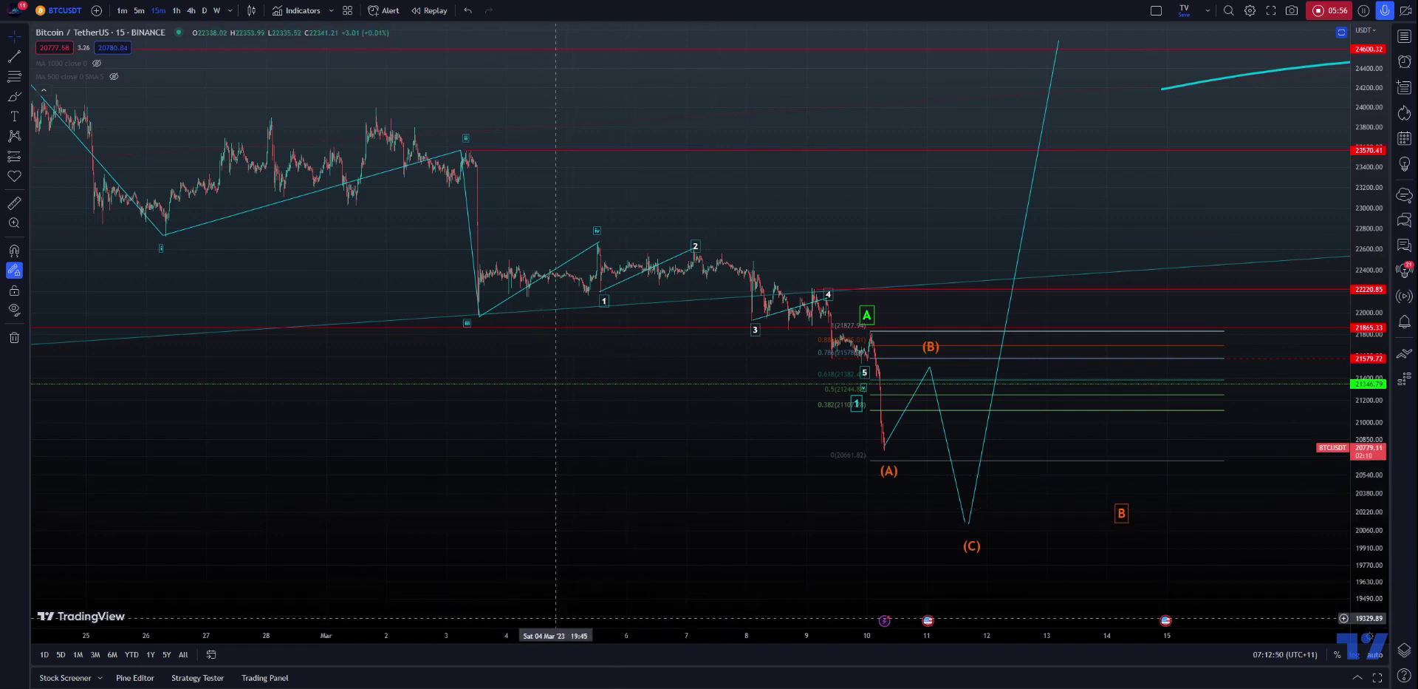
scroll(546, 613, up, 2)
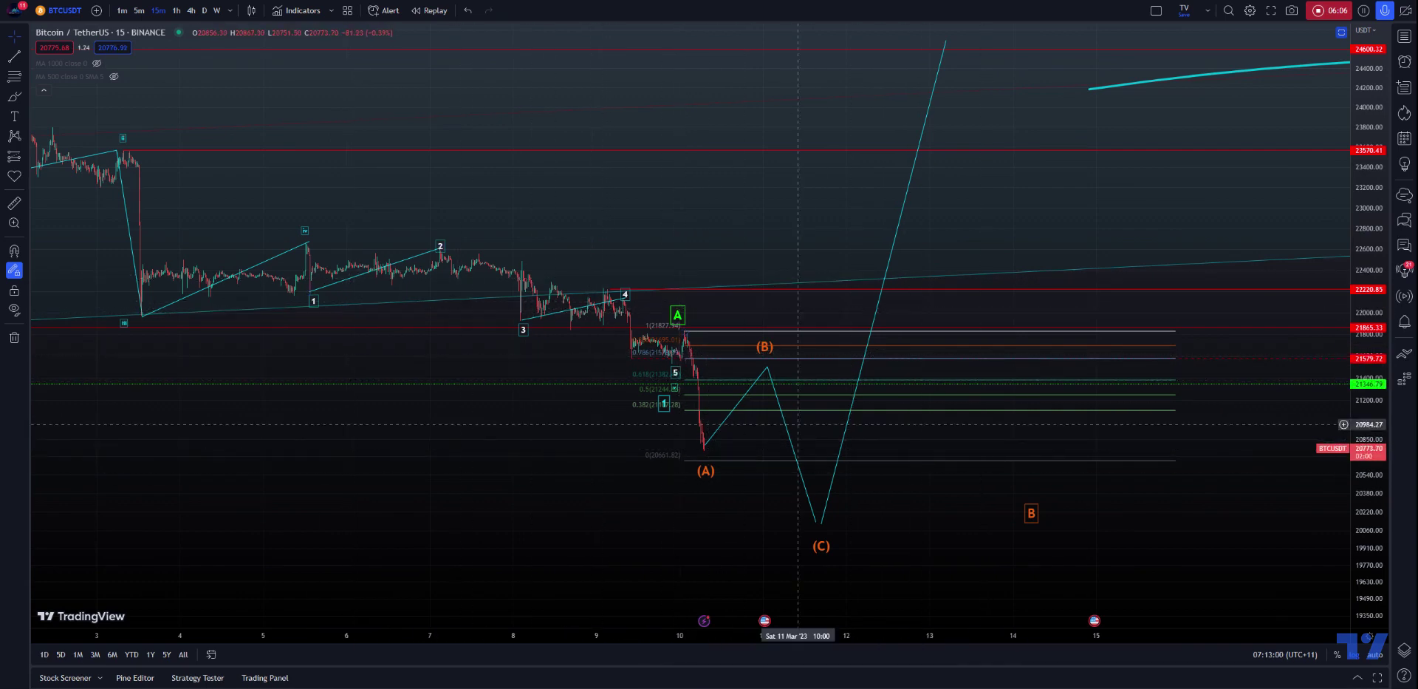
drag(1360, 443, 1360, 335)
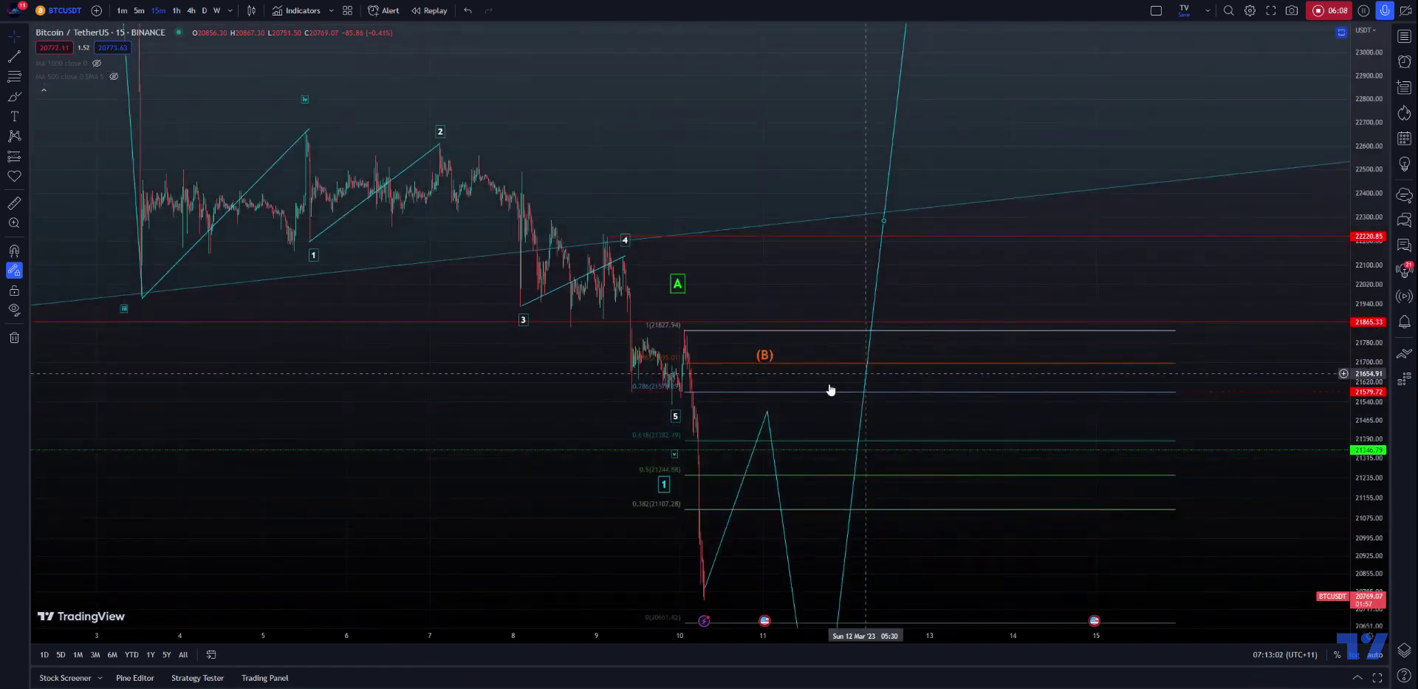
drag(569, 626, 739, 624)
scroll(665, 517, up, 4)
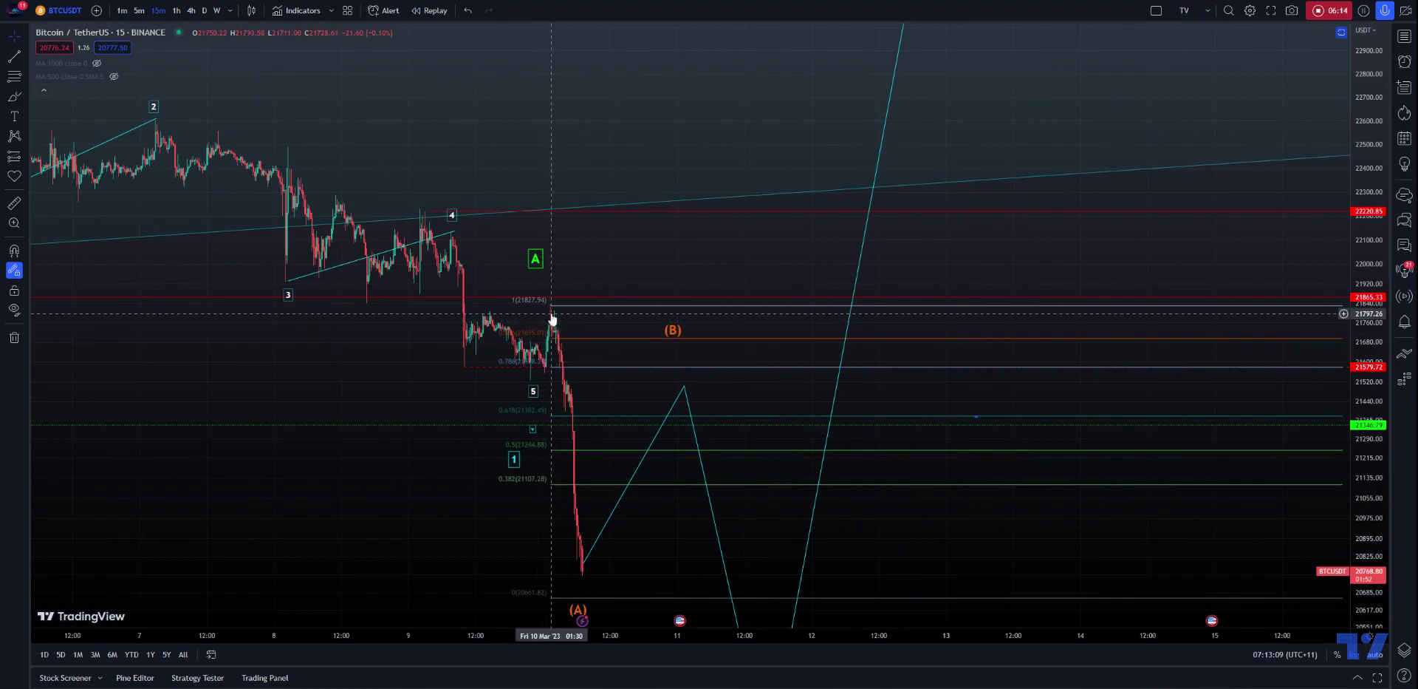
drag(794, 563, 822, 429)
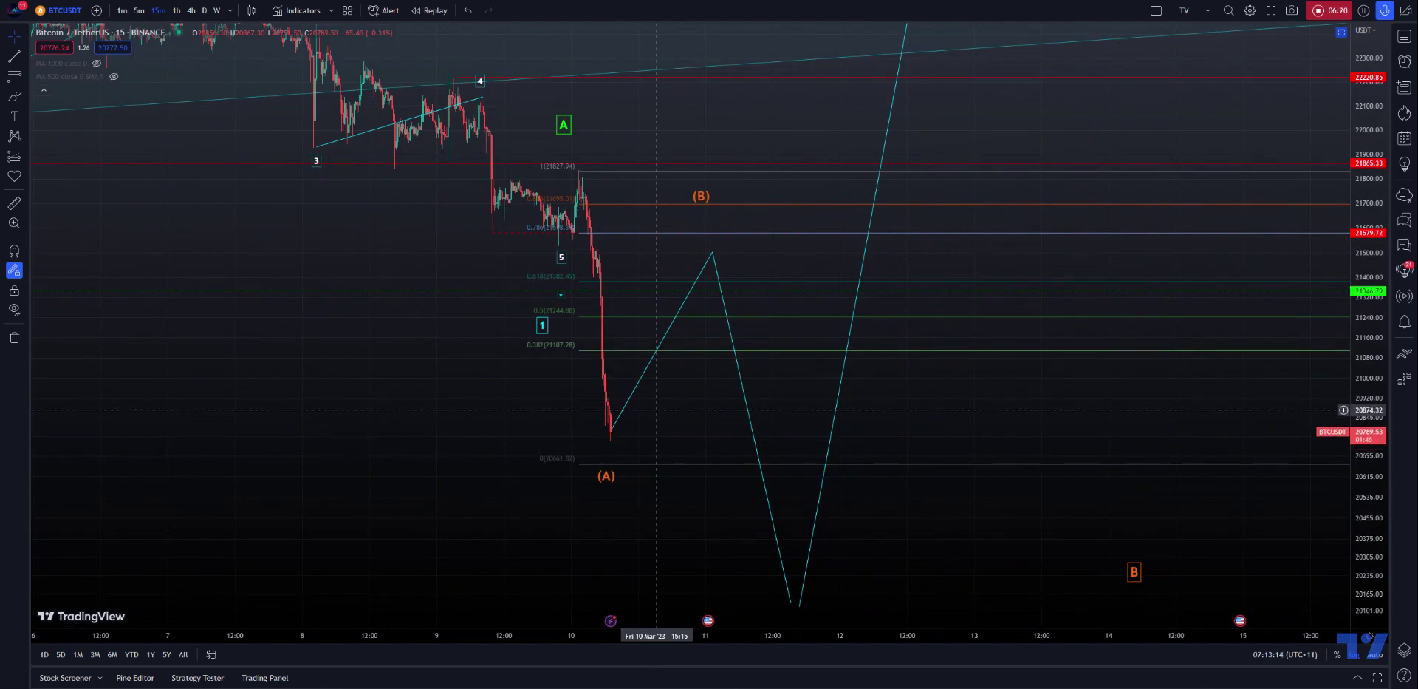
drag(277, 564, 473, 565)
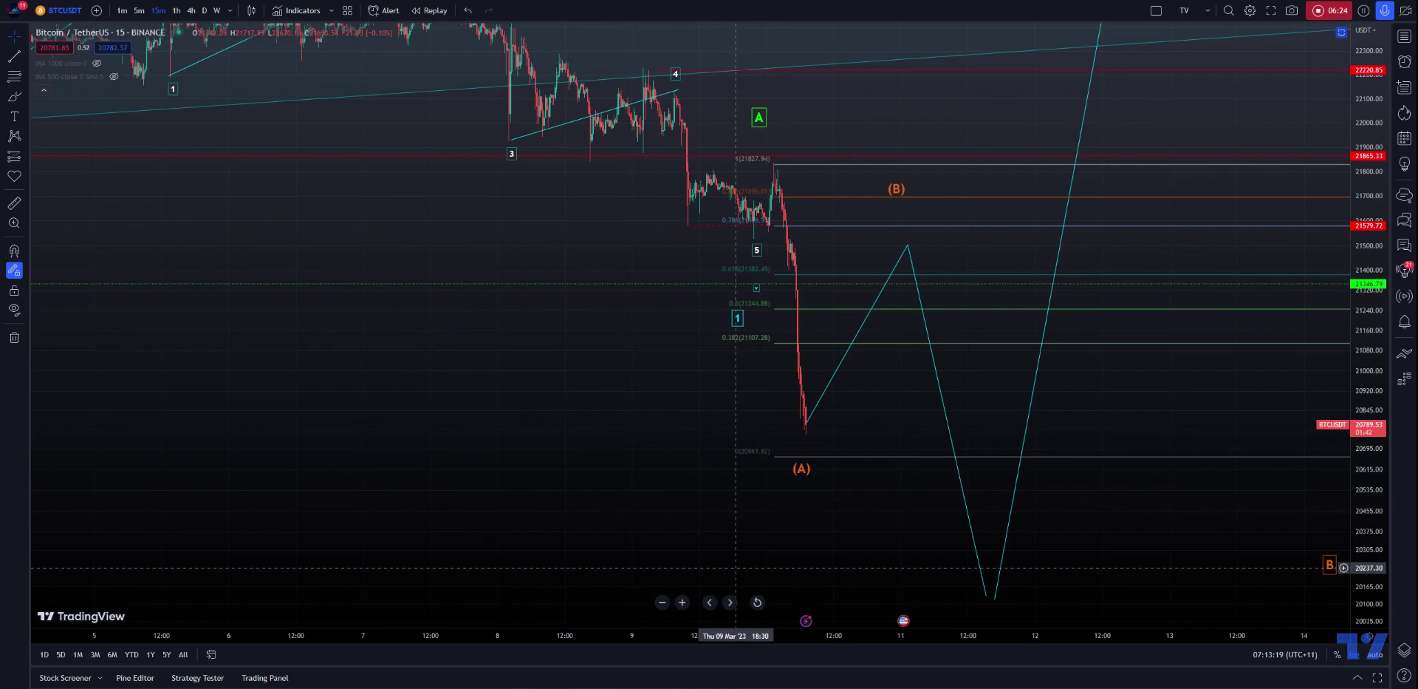
drag(547, 384, 674, 511)
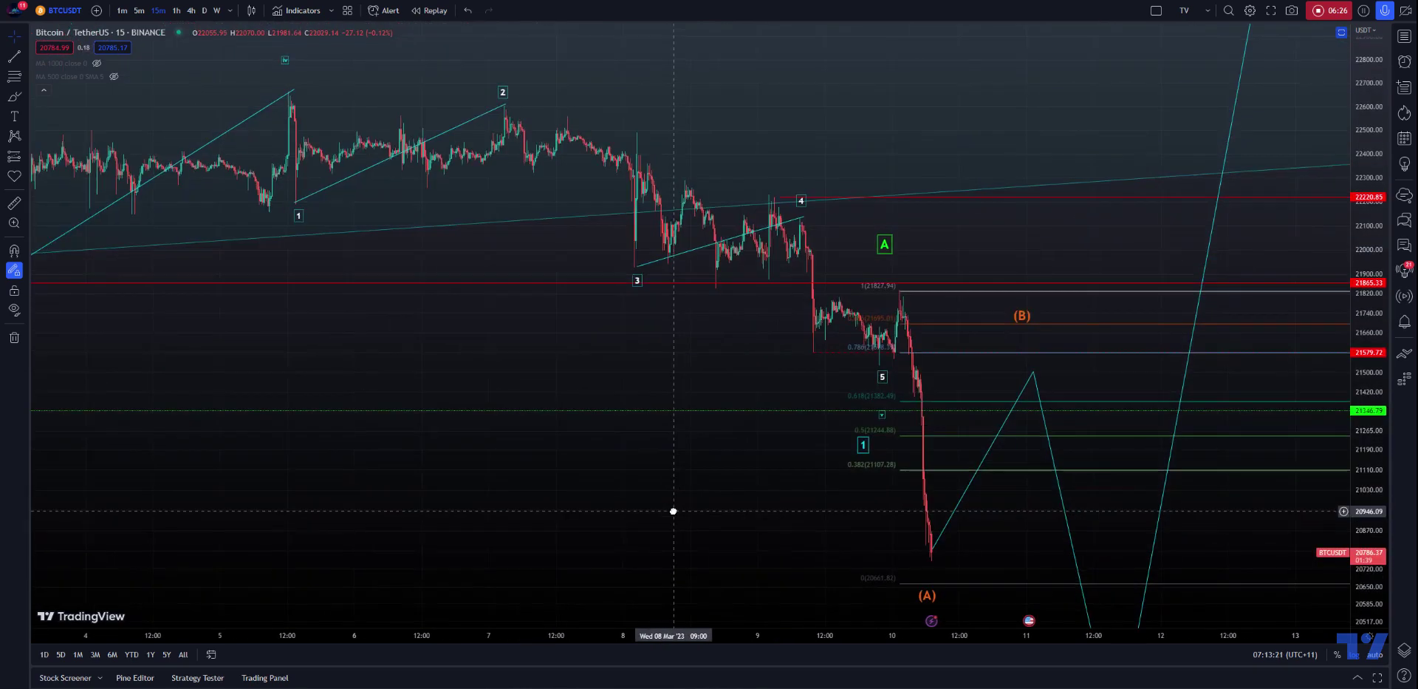